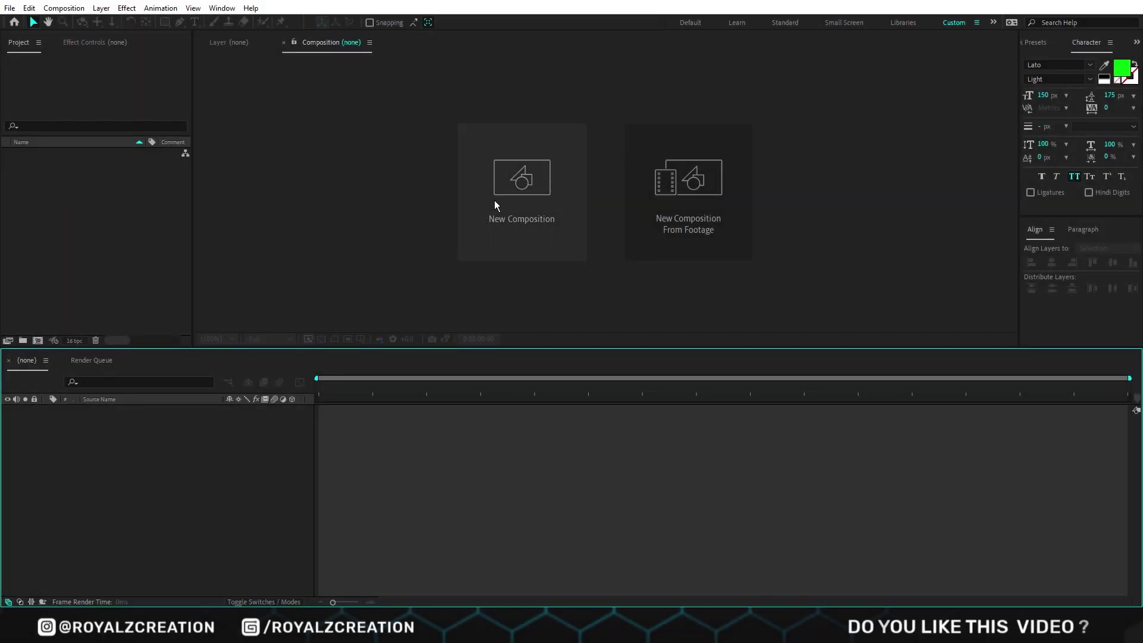
Create the Main composition and type the FLICKER text layer
left_click(510, 199)
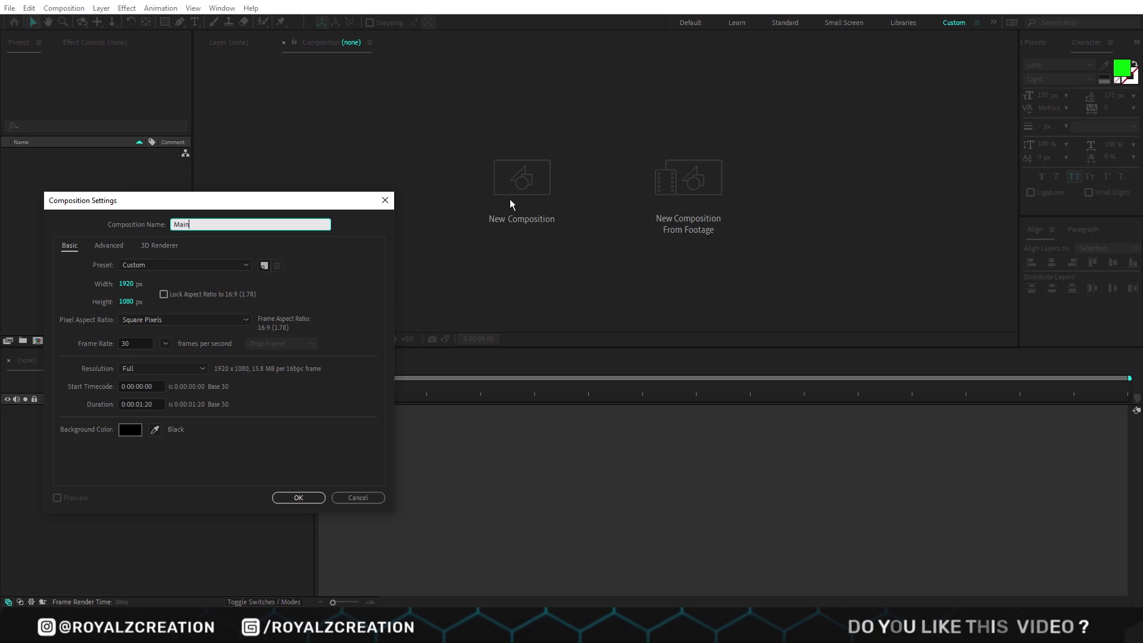
key("Return")
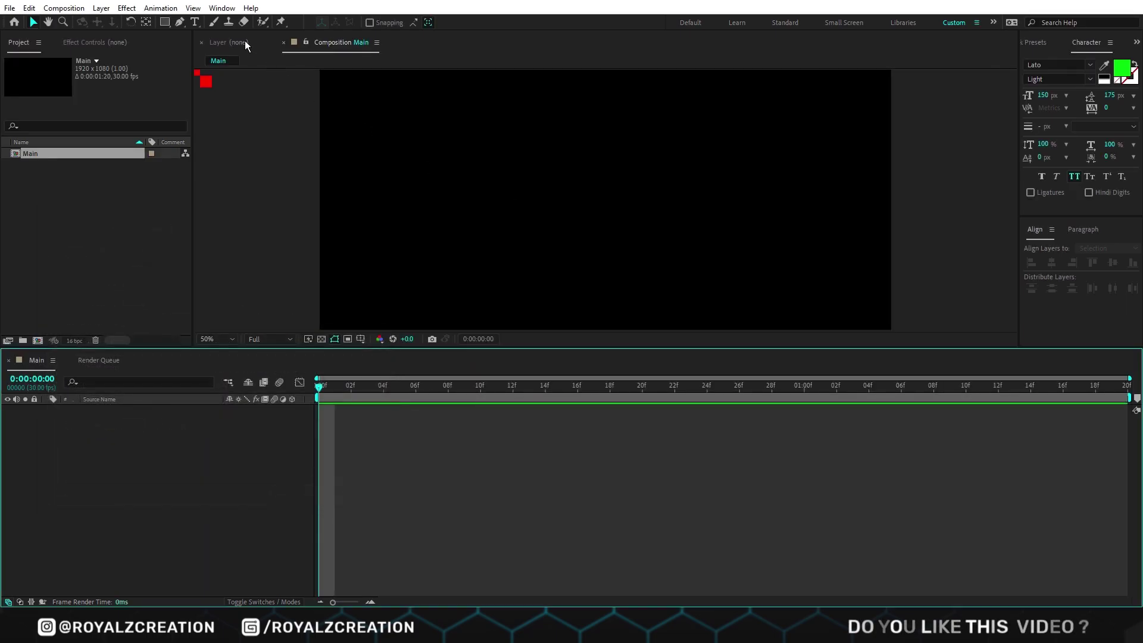
left_click(195, 22)
left_click(462, 193)
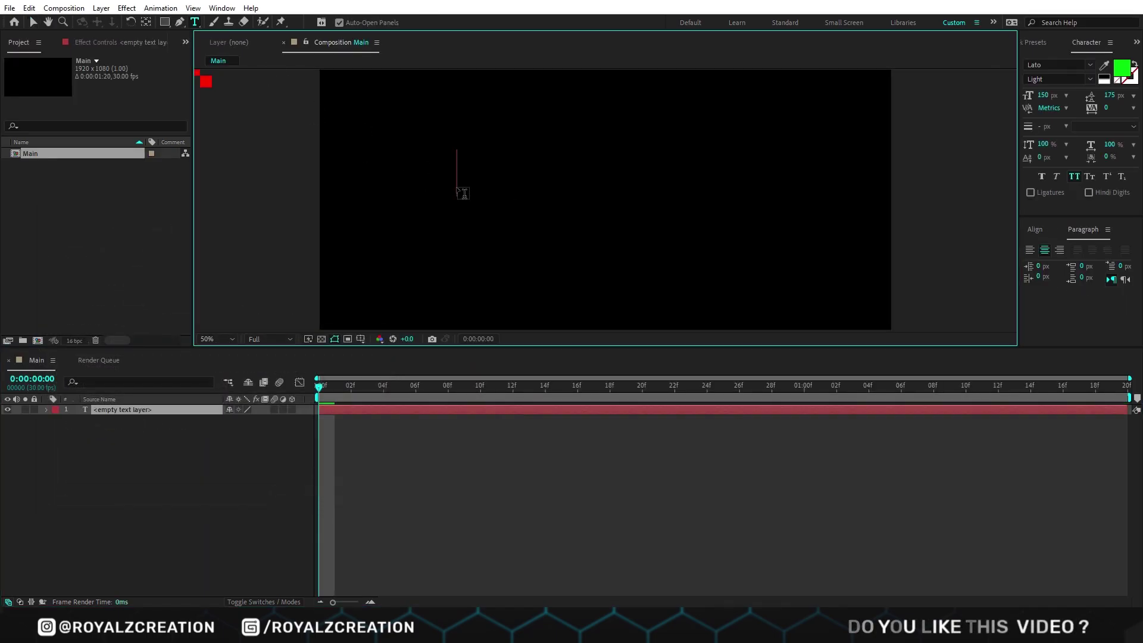
type("FLICKER")
key("ctrl+a")
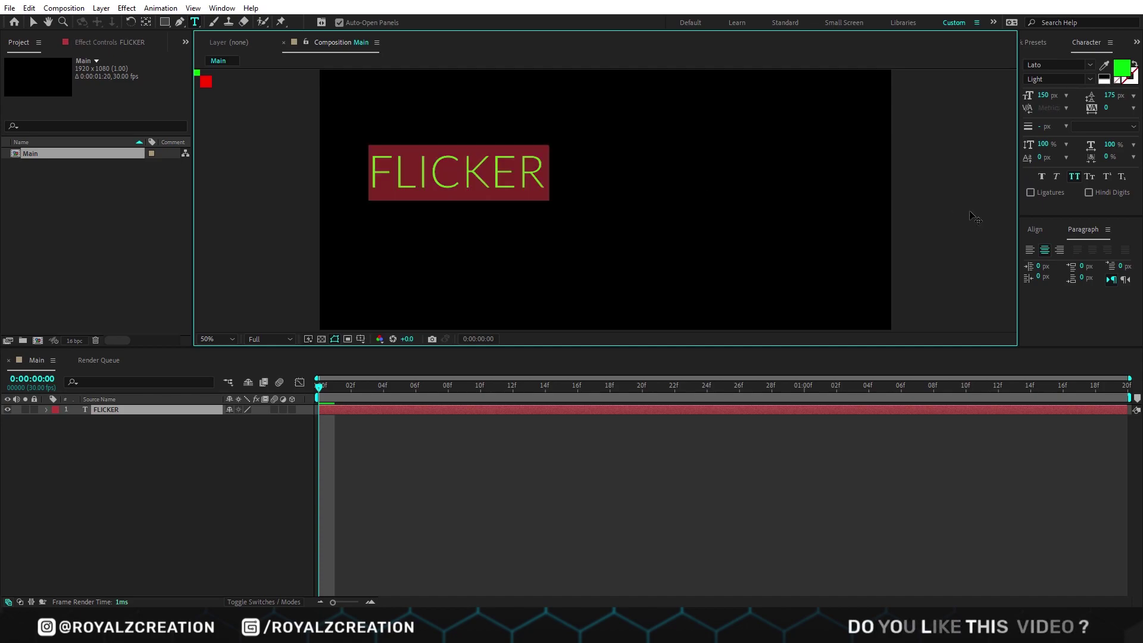
Centre the FLICKER text horizontally and vertically in the frame
left_click(1036, 230)
left_click(1051, 264)
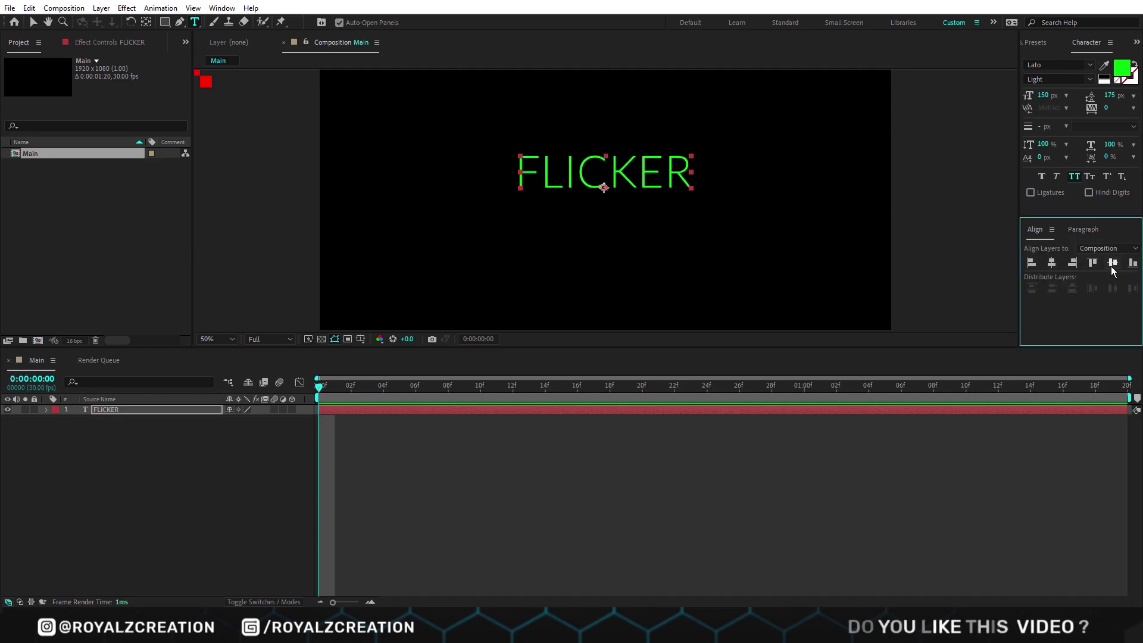
left_click(1111, 266)
left_click(642, 201)
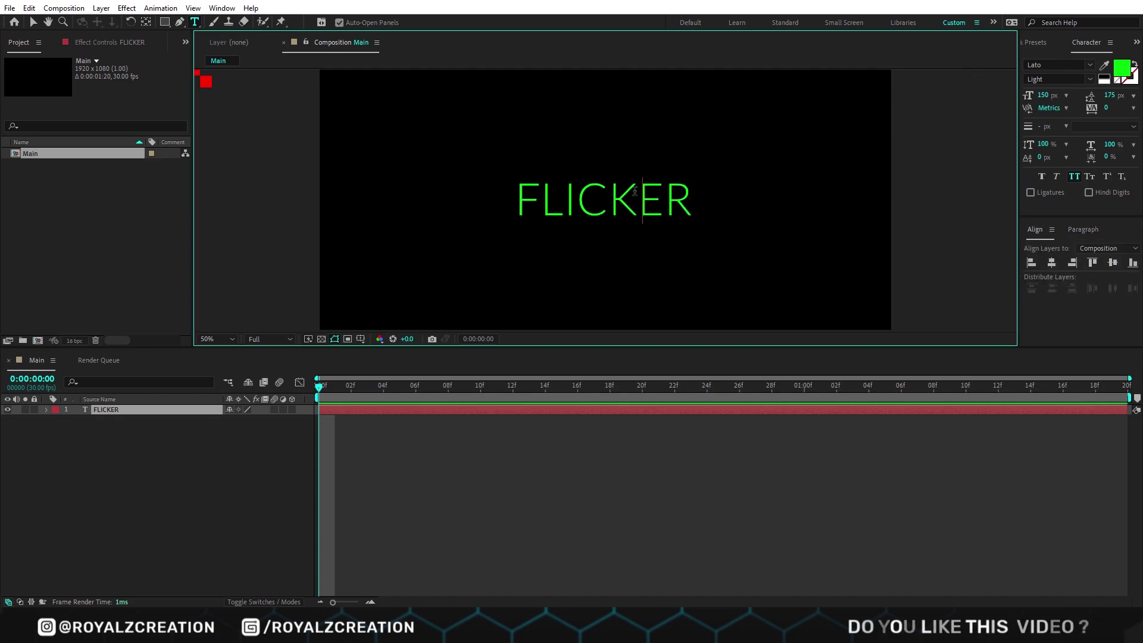
Add an Opacity animator to FLICKER and set its opacity to 0%
left_click(127, 408)
left_click(46, 410)
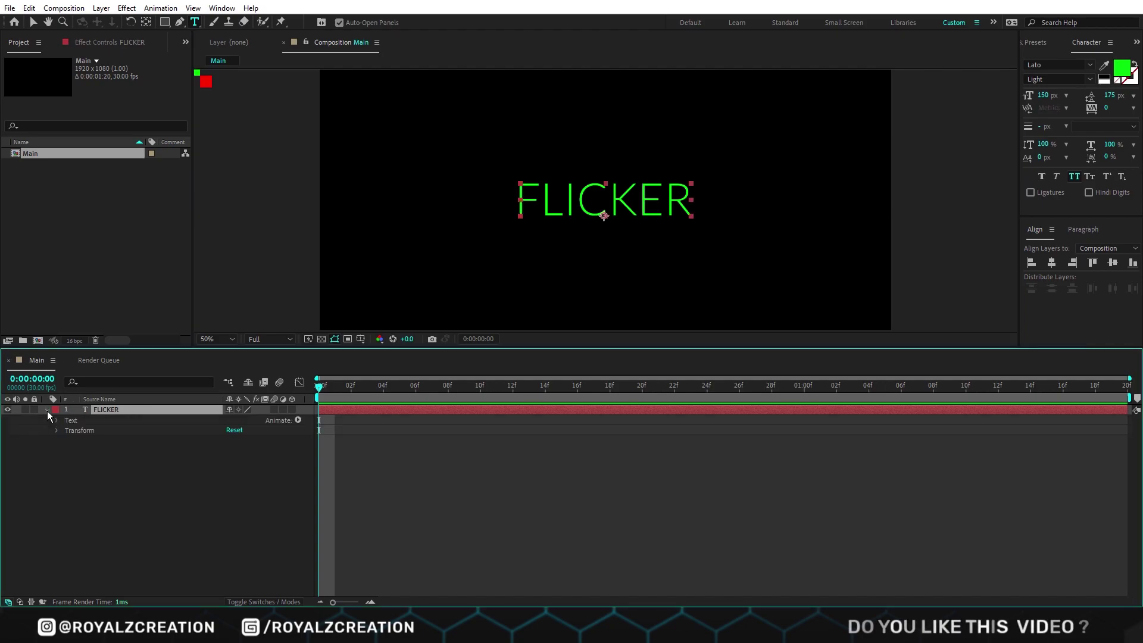
left_click(298, 421)
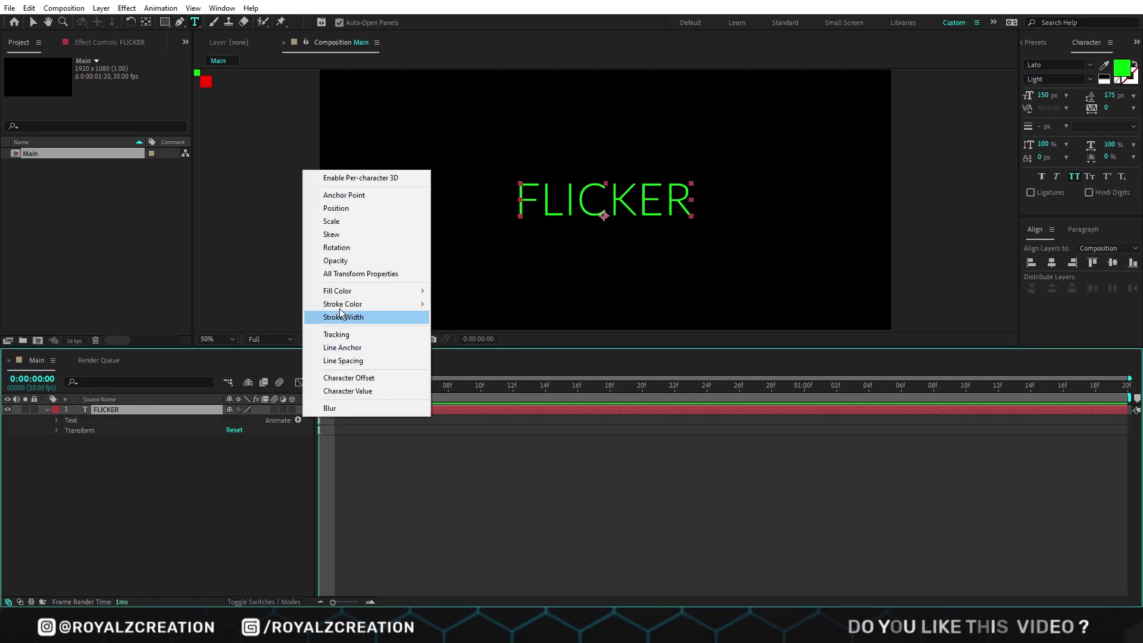
left_click(333, 262)
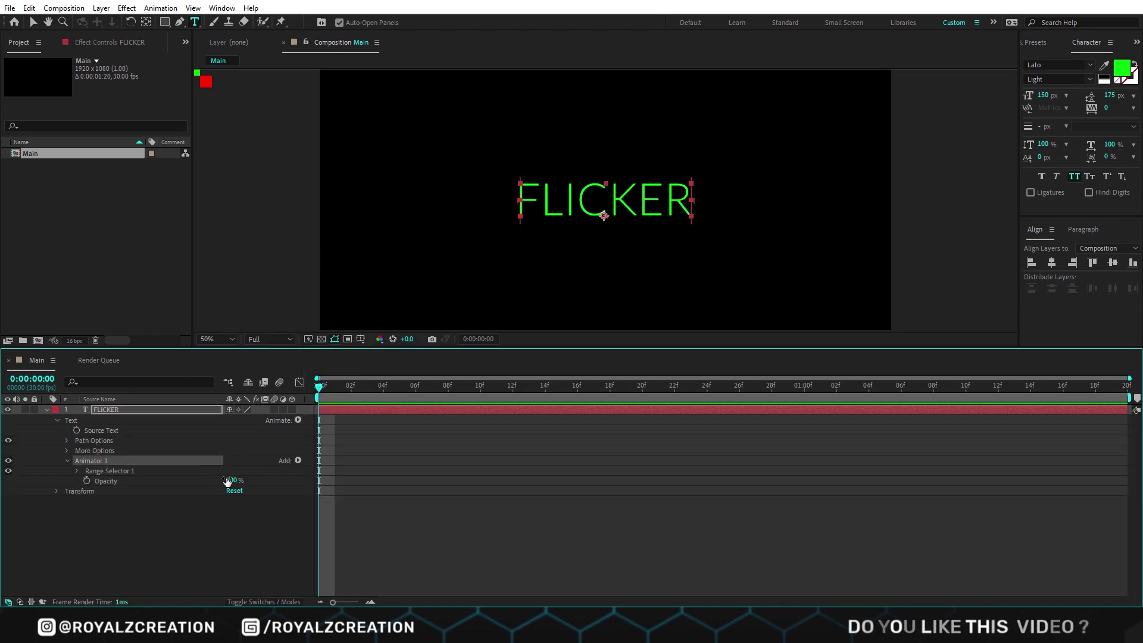
left_click_drag(232, 481, 179, 480)
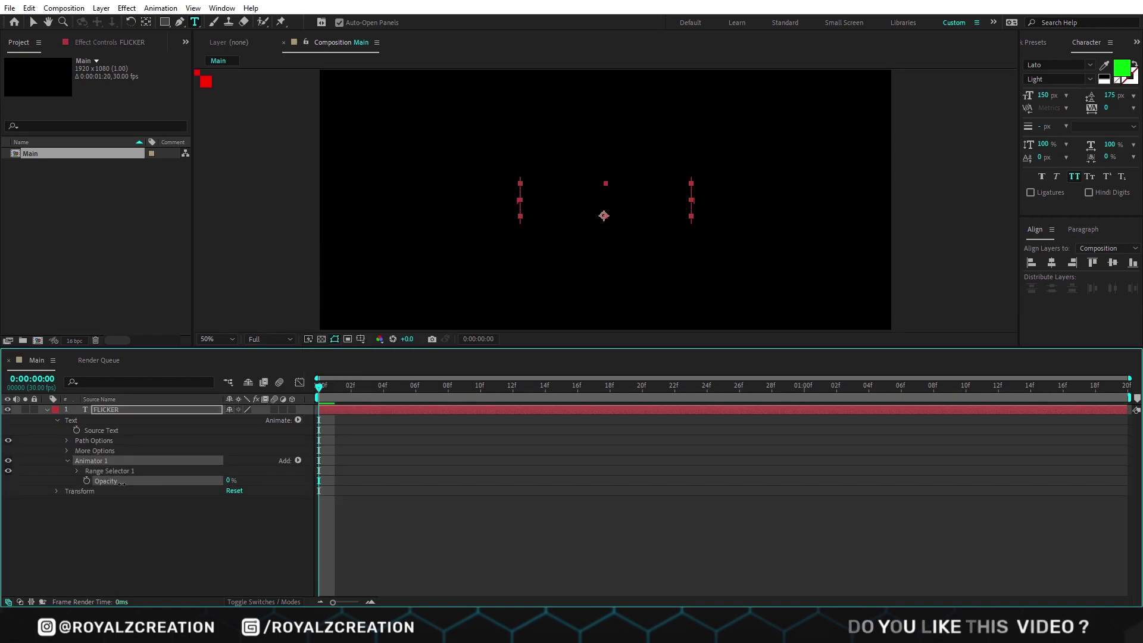
left_click(77, 470)
Add a Null 1 layer with Slider Control and start an Offset expression
right_click(97, 572)
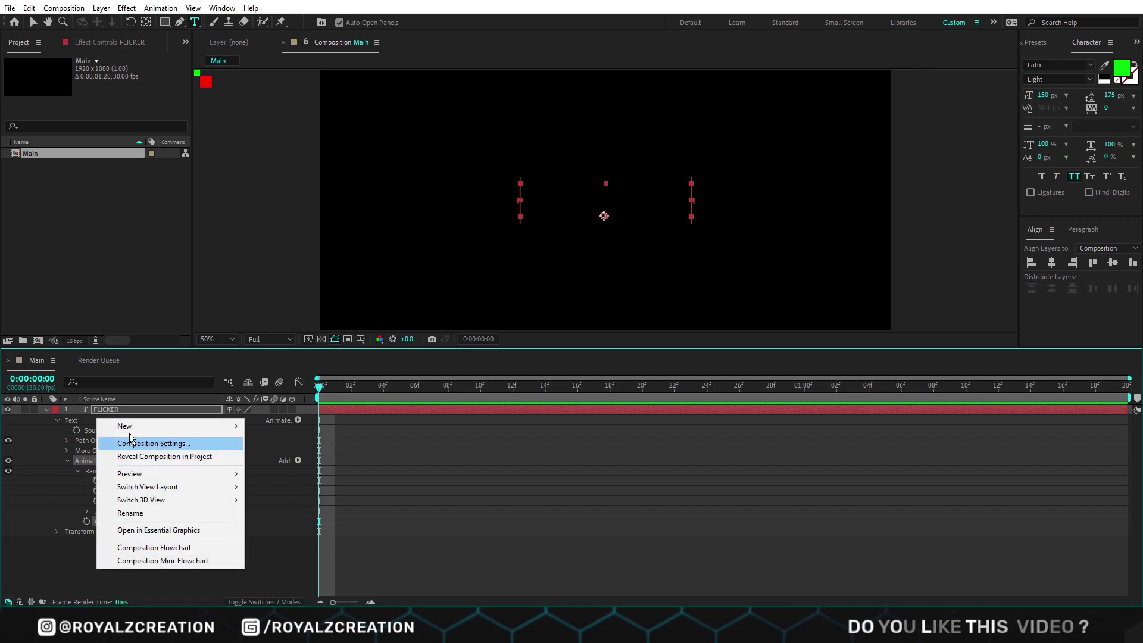
left_click(280, 496)
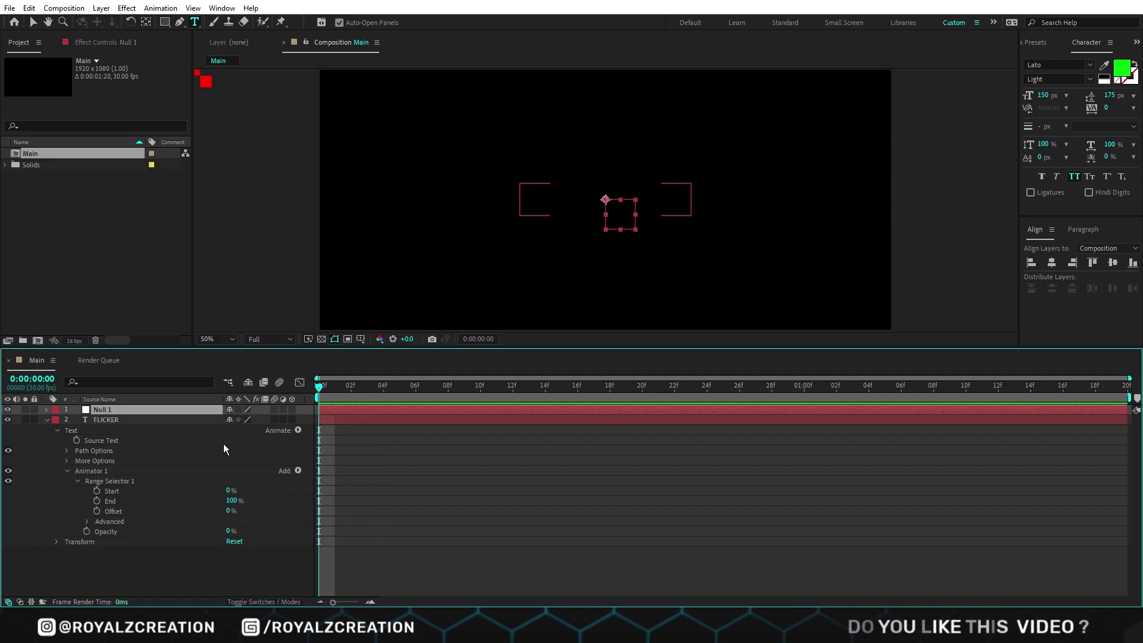
left_click(1035, 42)
left_click(1071, 60)
type("slider")
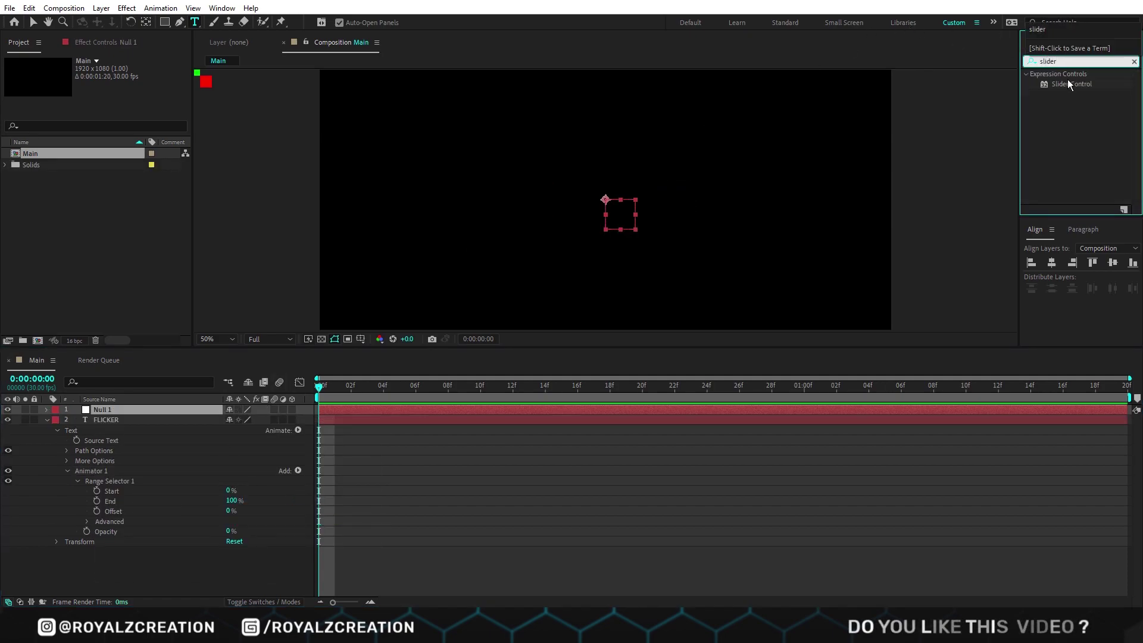
left_click_drag(346, 336, 152, 410)
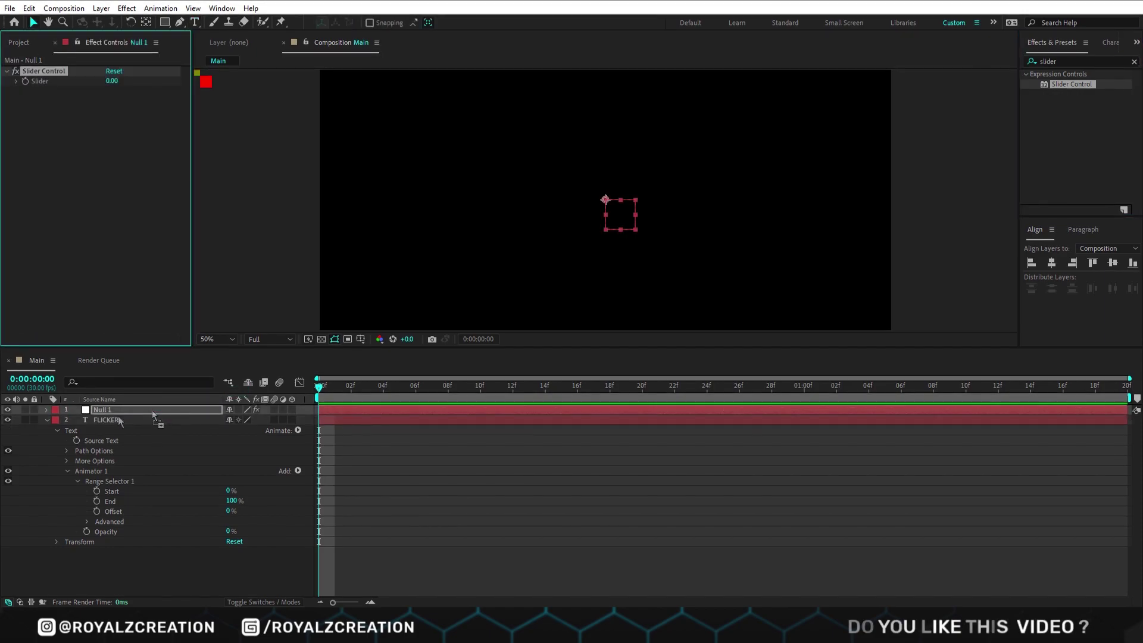
left_click(95, 513, "alt")
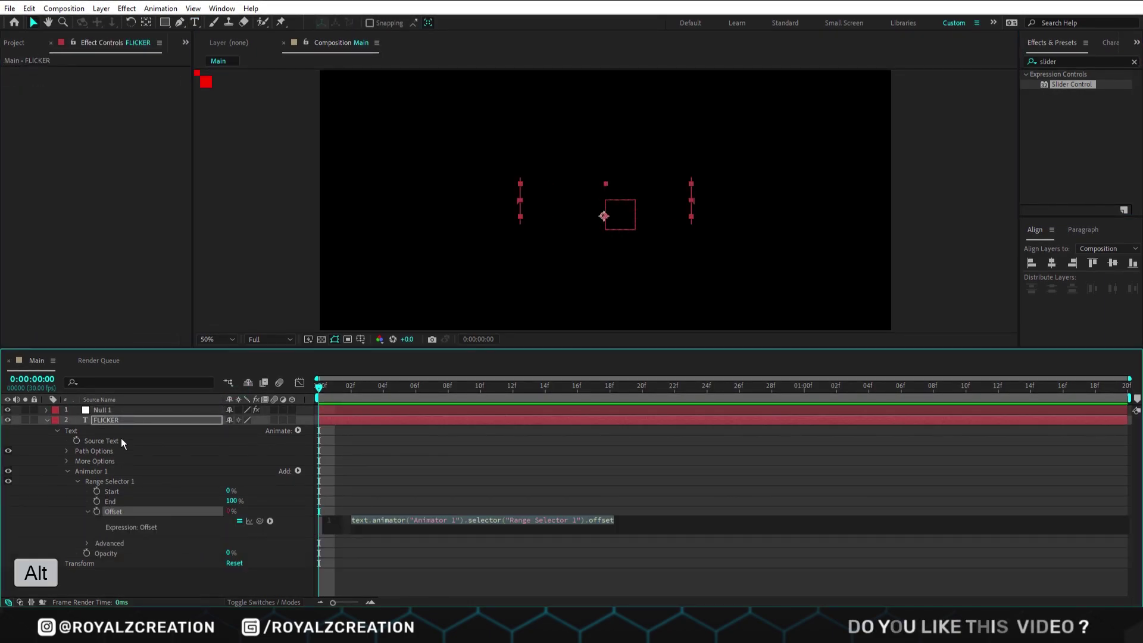
Write wiggle(,120) as the Offset expression, pick-whipping frequency to Null 1's Slider
left_click(135, 411)
left_click(371, 521)
key("ctrl+a")
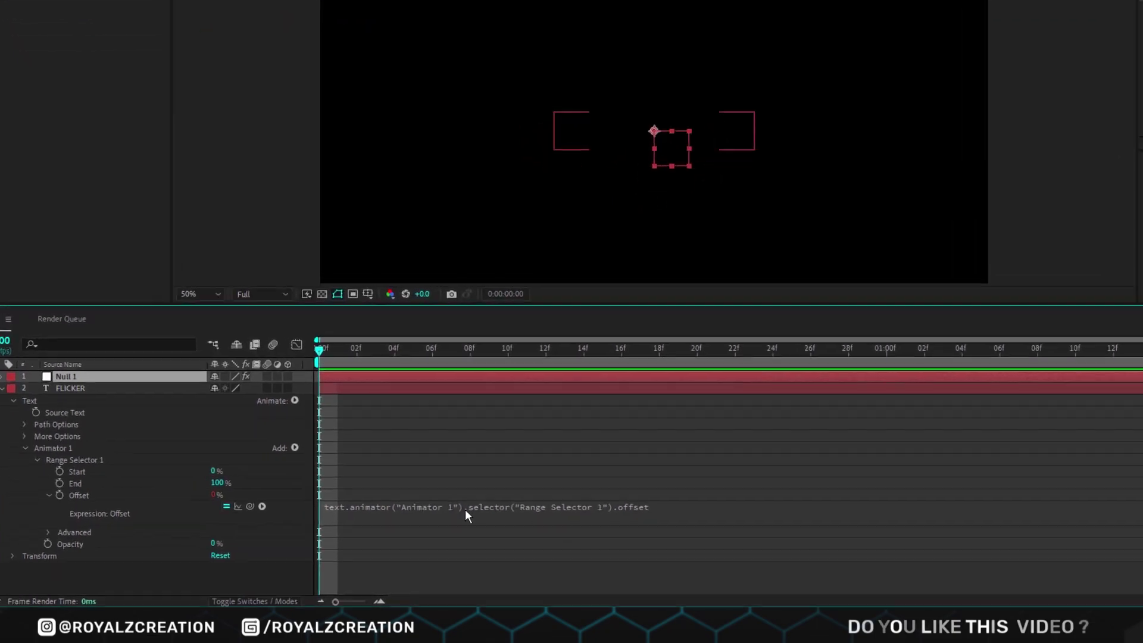
type("w")
type("ig")
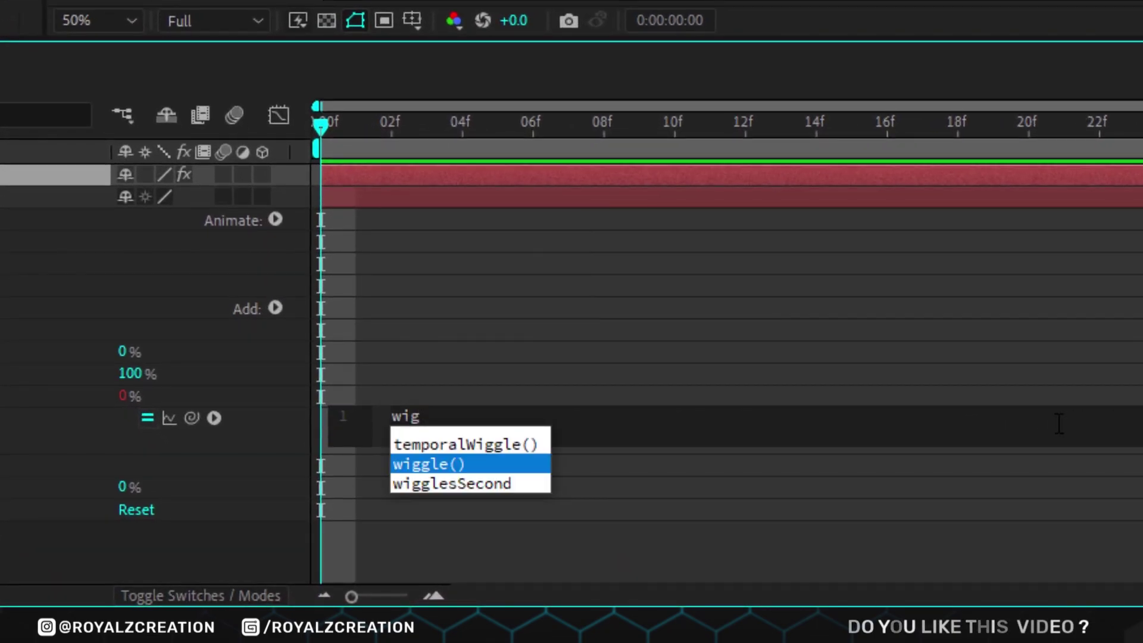
key("Return")
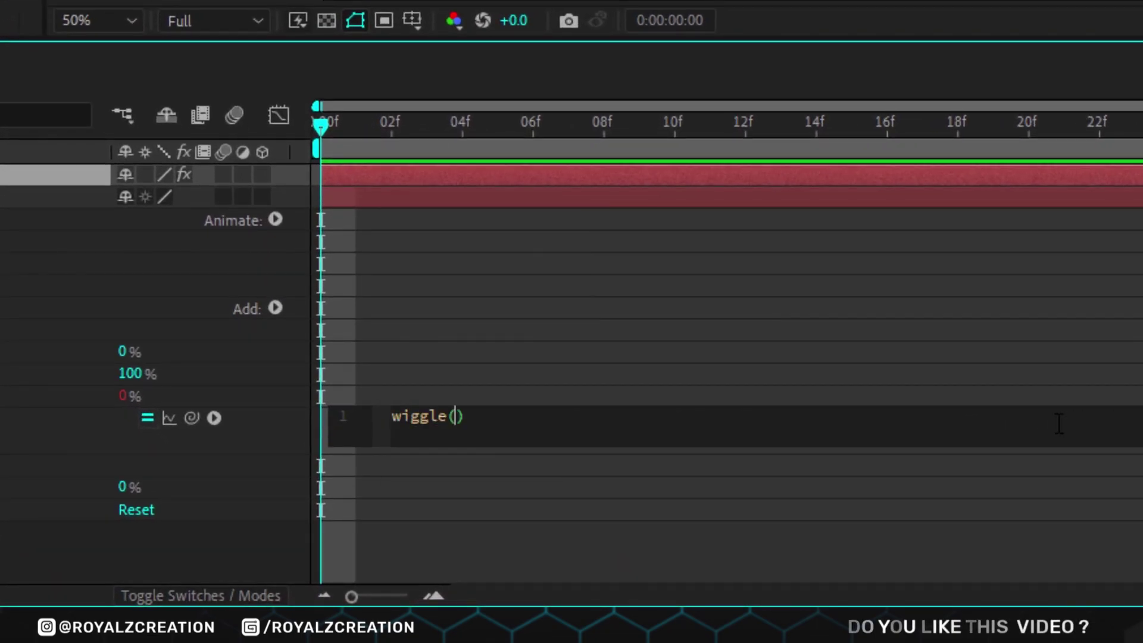
type(",120")
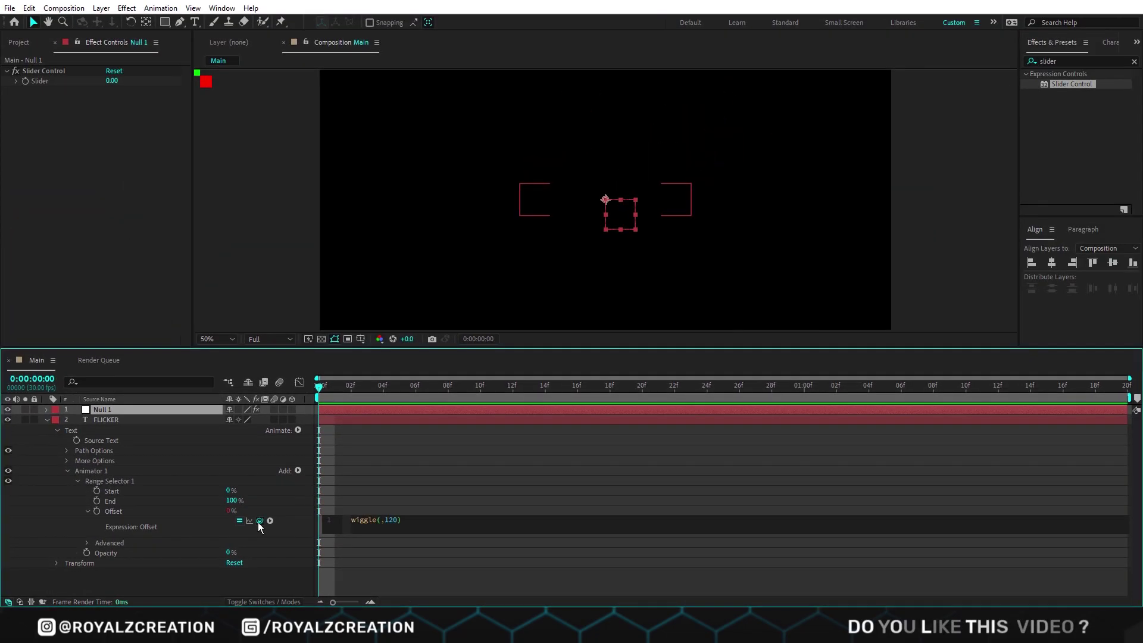
mouse_move(259, 520)
left_mouse_down()
mouse_move(51, 102)
mouse_move(26, 82)
left_mouse_up()
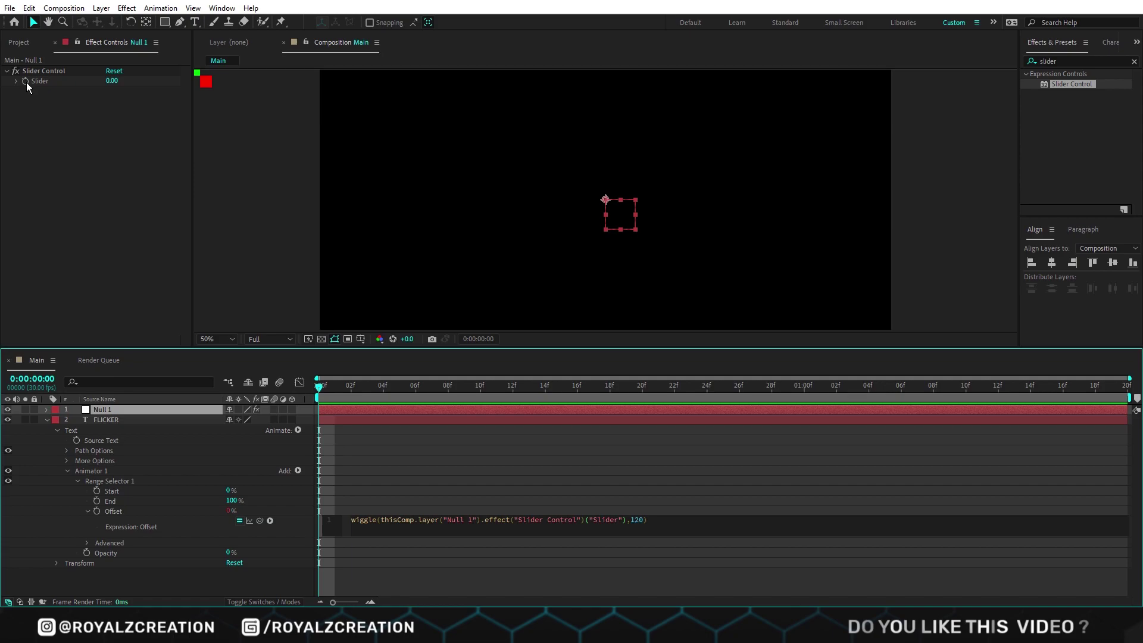
Set Null 1's Slider to 135, check the flicker, then change it to 30
left_click(26, 82)
key("Page_Down")
key("Page_Down")
left_click(111, 81)
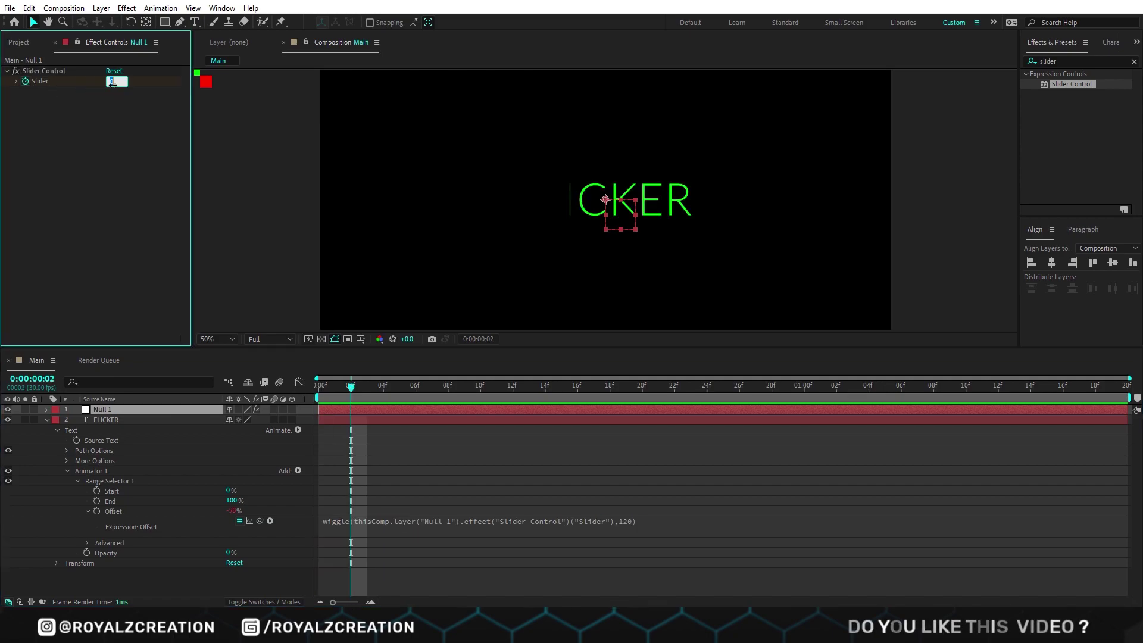
key("Return")
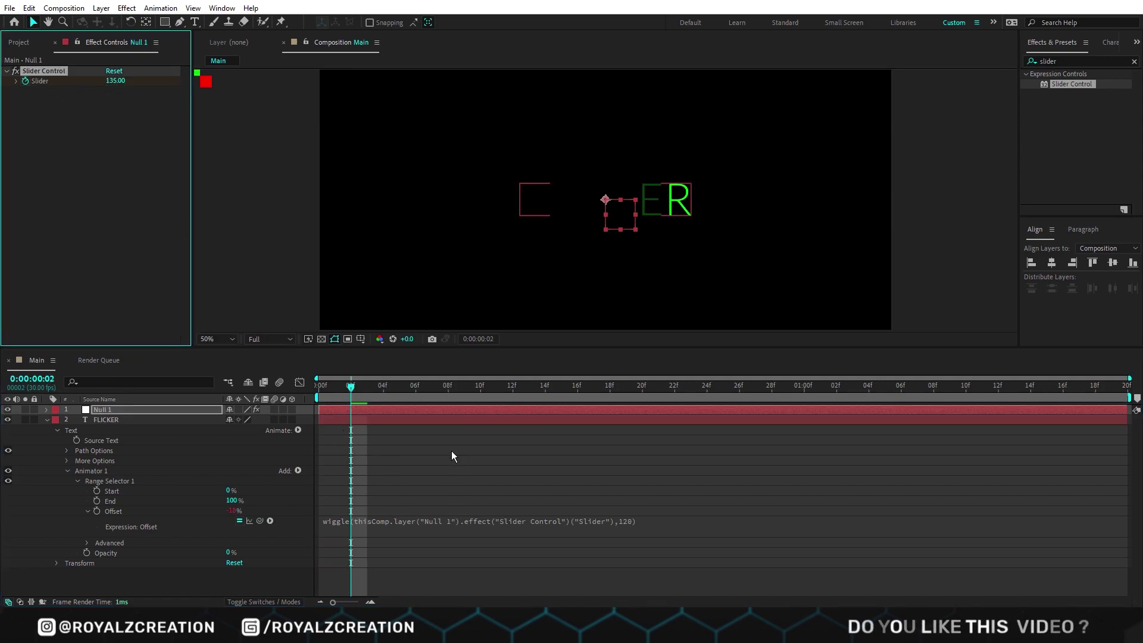
left_click_drag(657, 391, 778, 405)
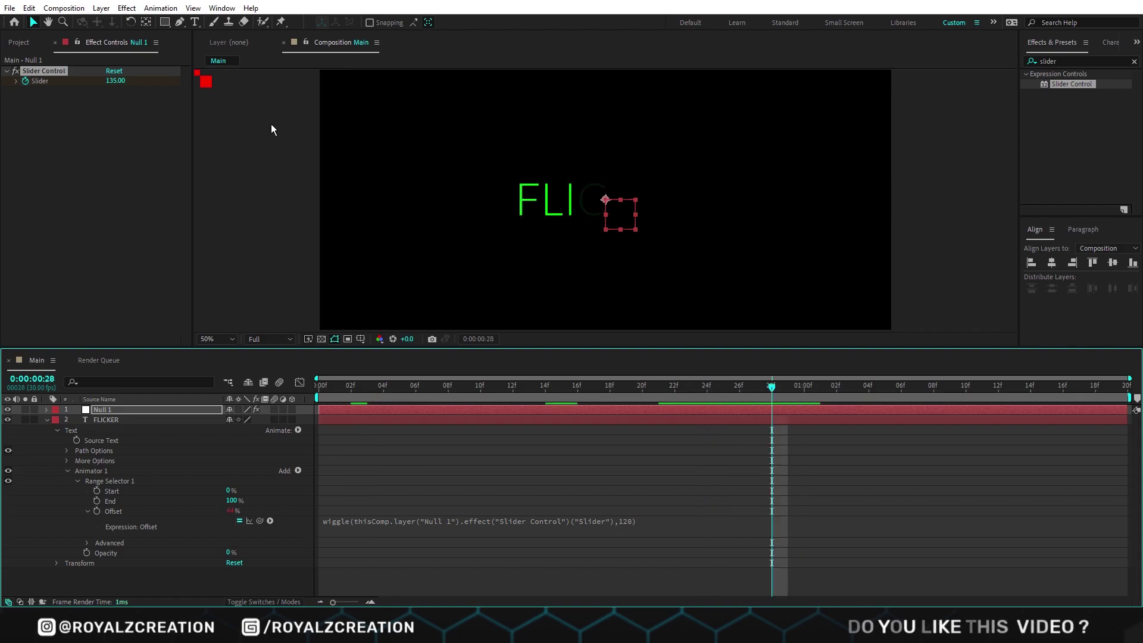
left_click(115, 81)
type("30")
key("Return")
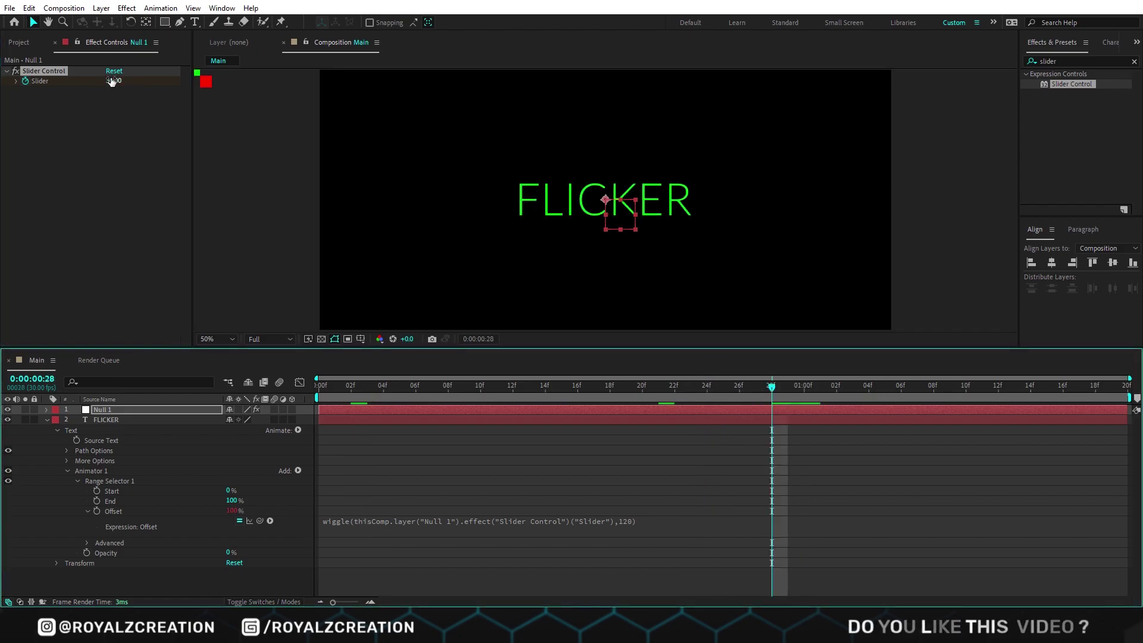
Turn on Randomize Order in the animator's Advanced settings and collapse the properties
left_click(87, 544)
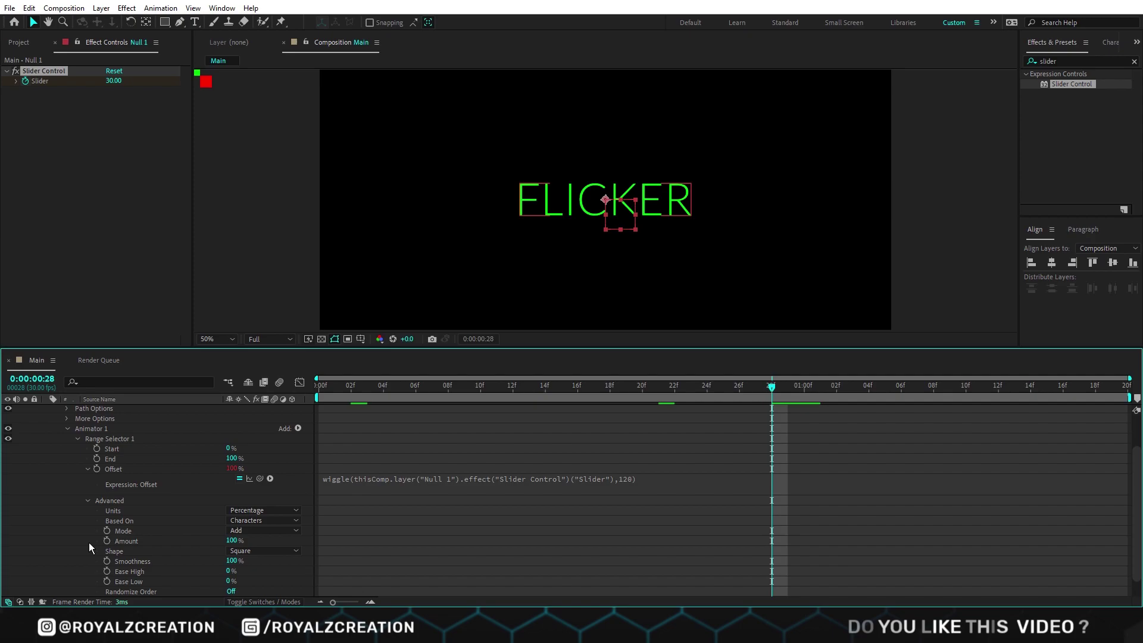
scroll(235, 578, "down", 3)
left_click(231, 572)
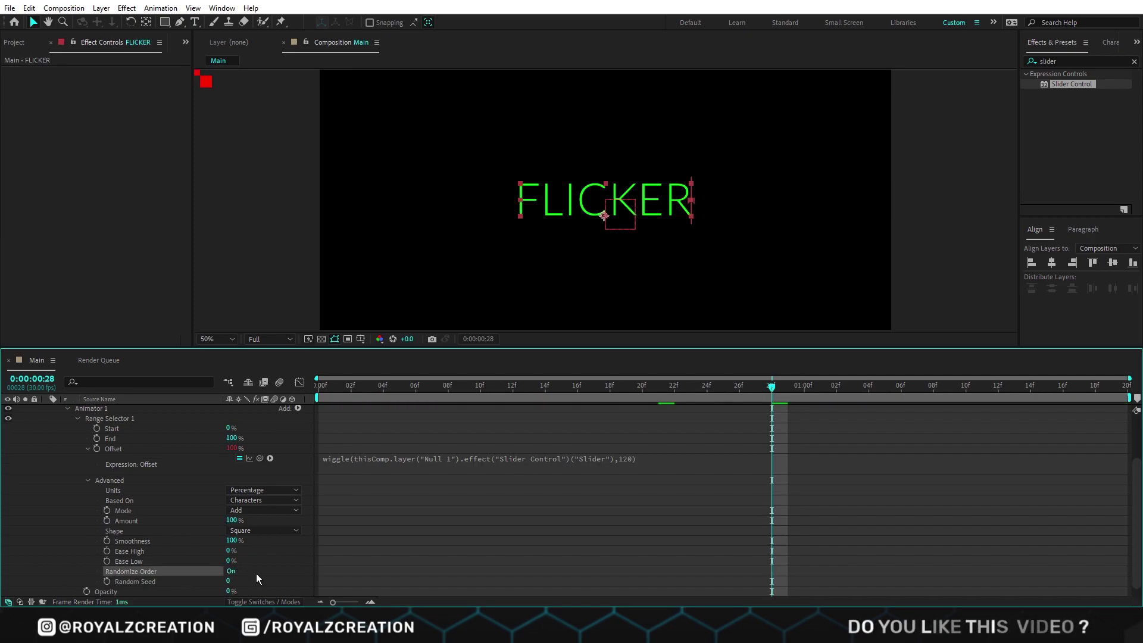
scroll(257, 575, "up", 3)
key("u")
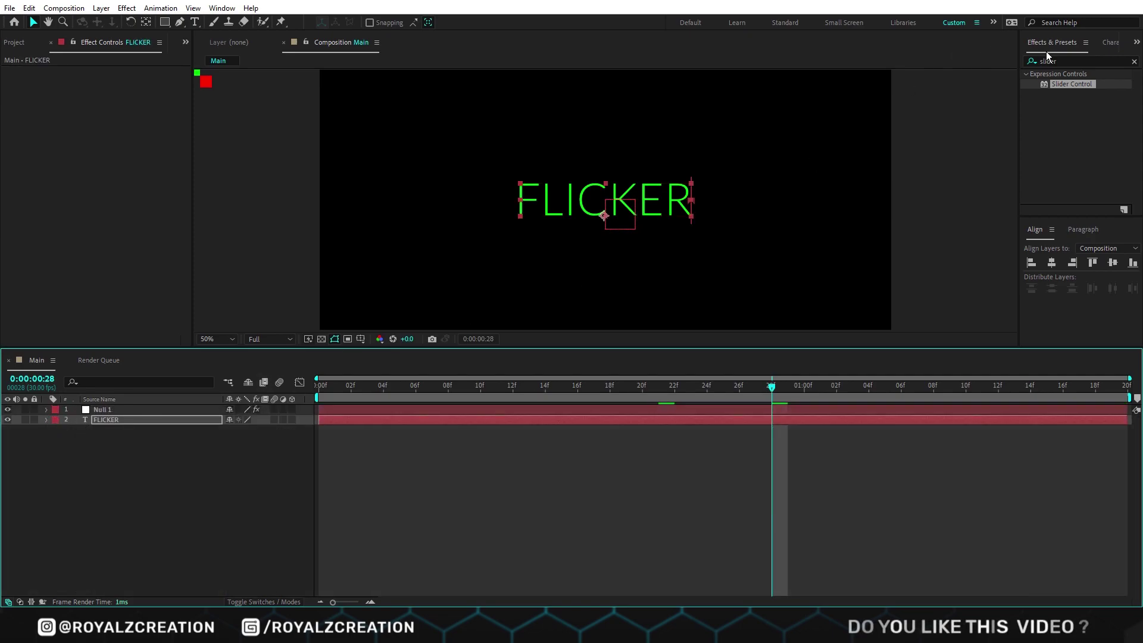
Apply Glow to FLICKER with radius 9 and intensity 0.3
double_click(1048, 60)
type("glow")
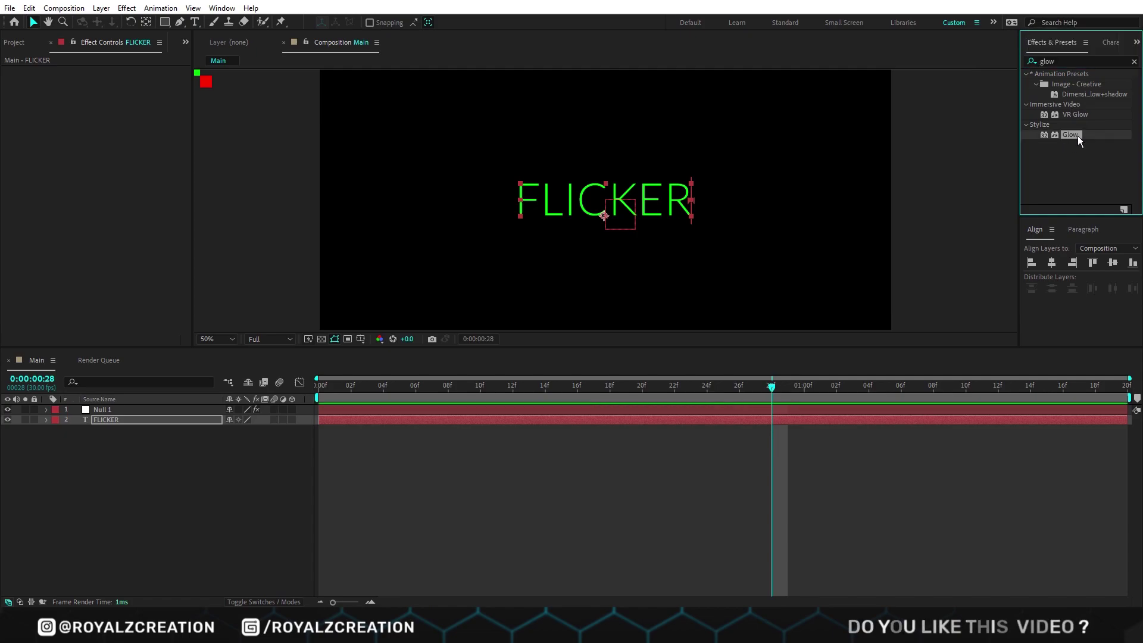
double_click(1076, 136)
left_click(114, 101)
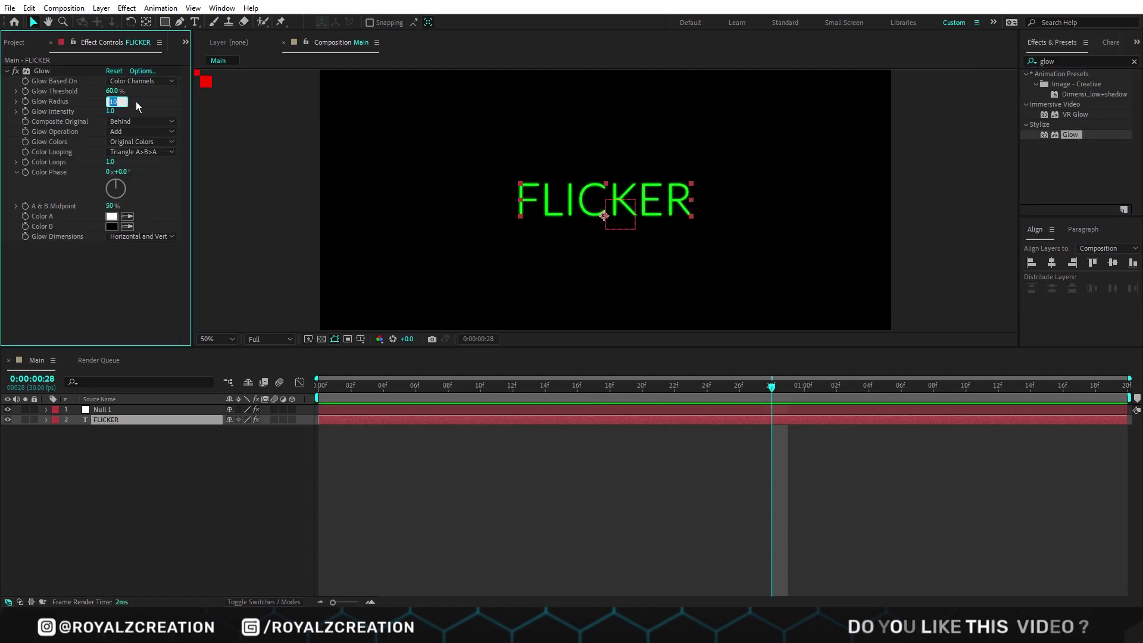
type("9")
key("Tab")
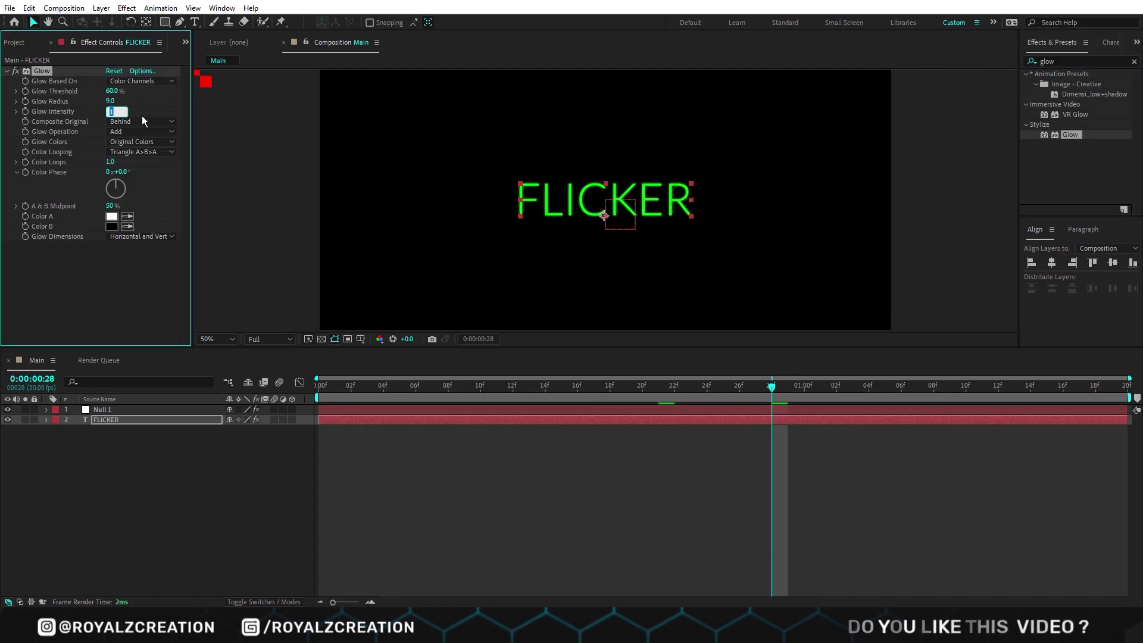
key("Return")
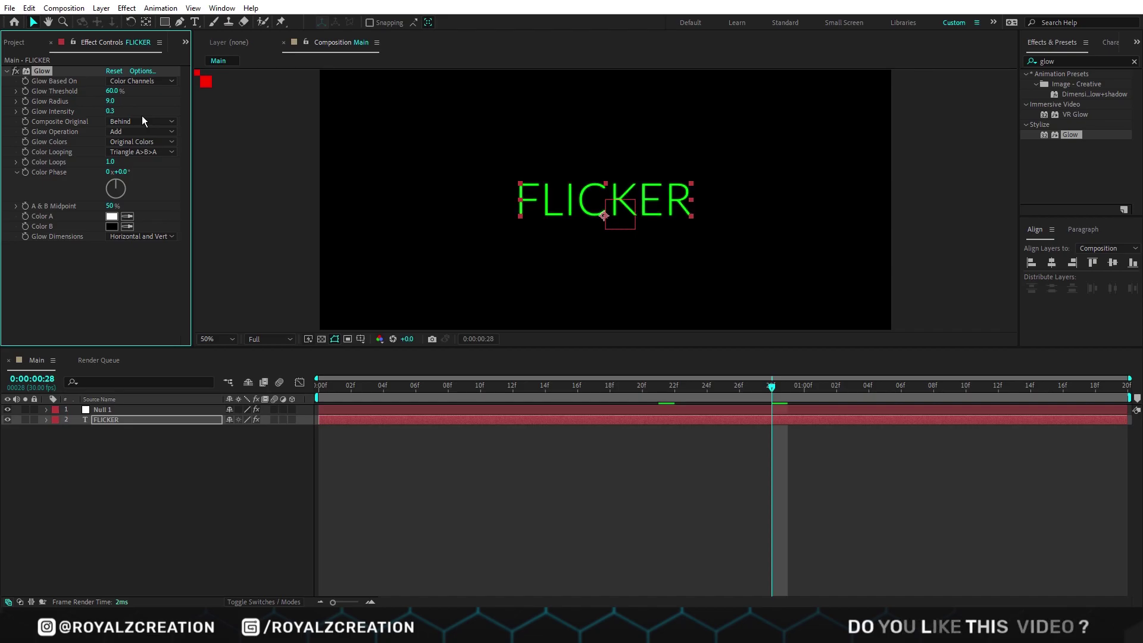
Duplicate as Glow 2 with 100% threshold, radius 280 and intensity 0.5
key("ctrl+d")
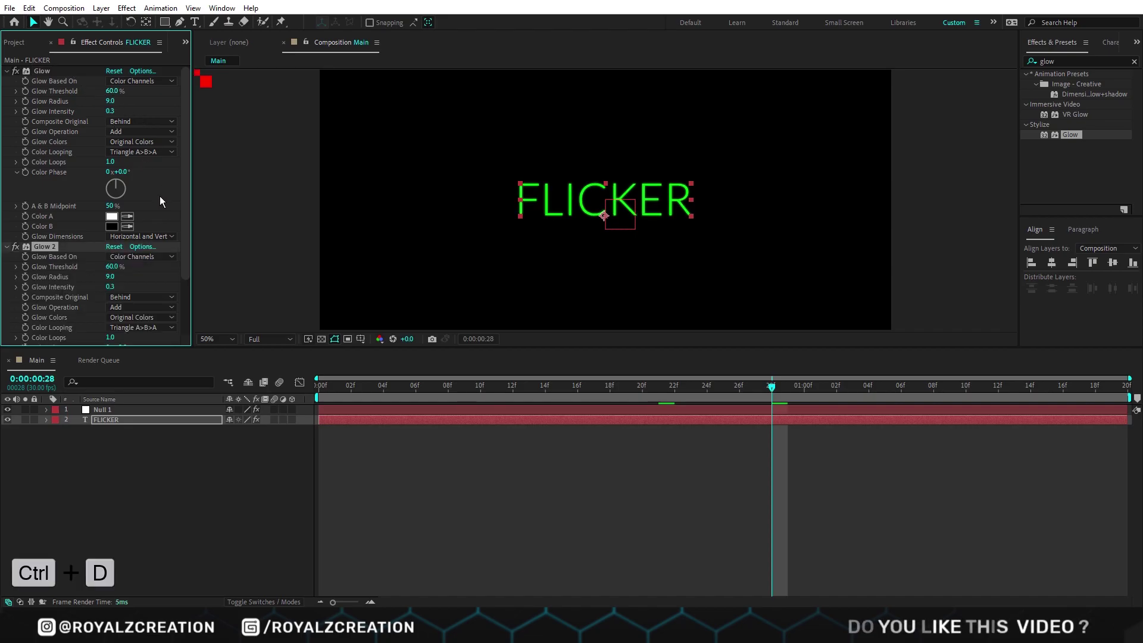
scroll(114, 206, "down", 3)
left_click(111, 212)
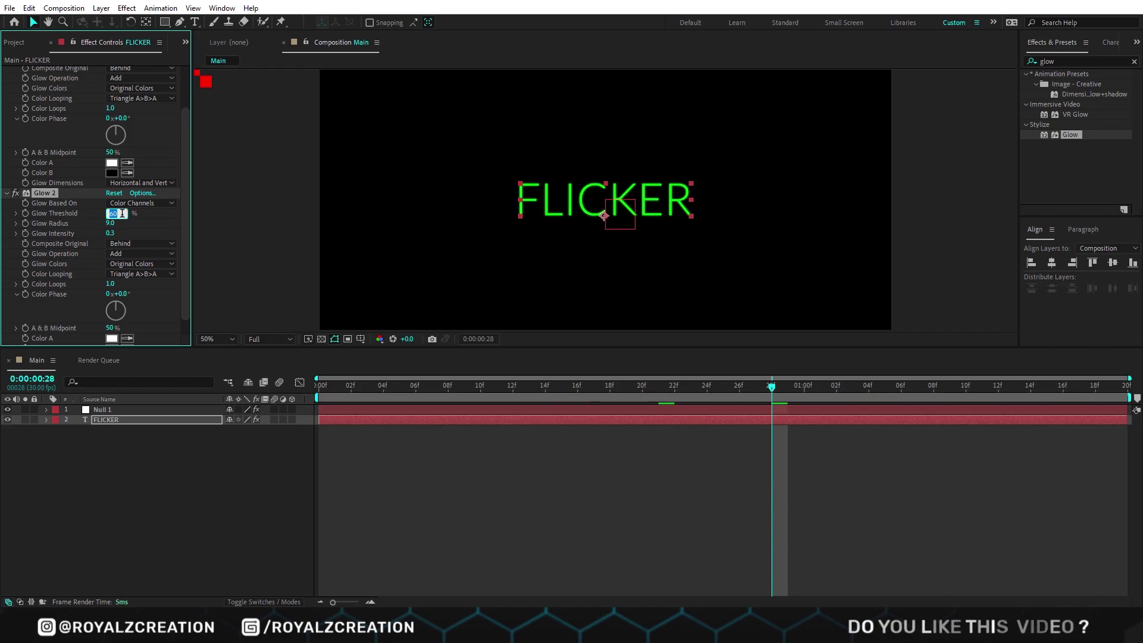
key("Return")
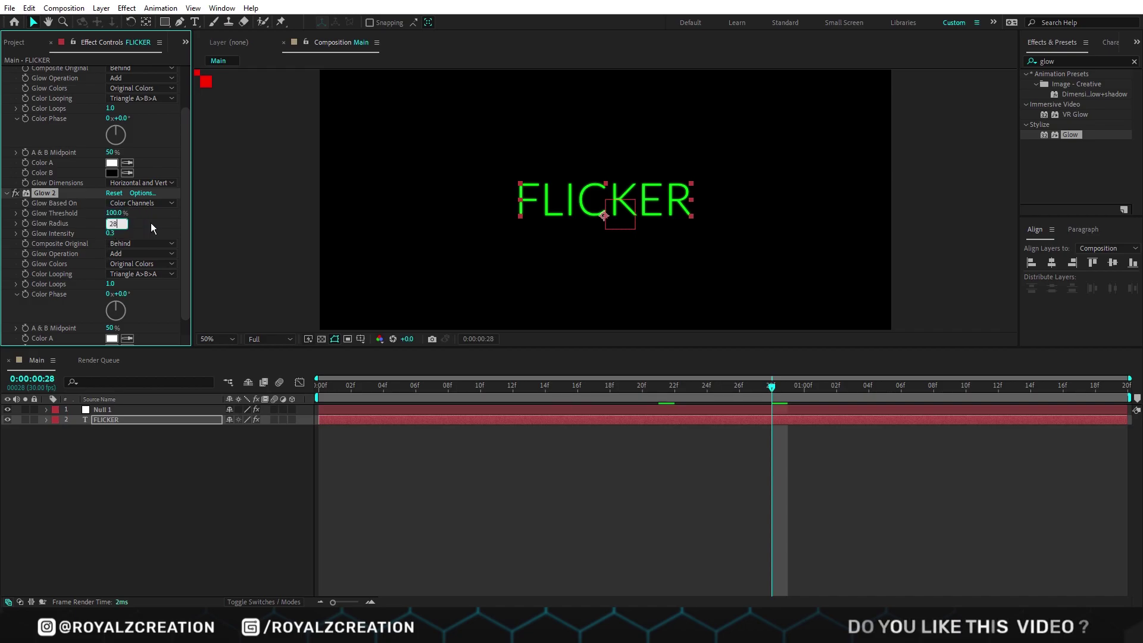
key("Return")
left_click_drag(111, 233, 132, 235)
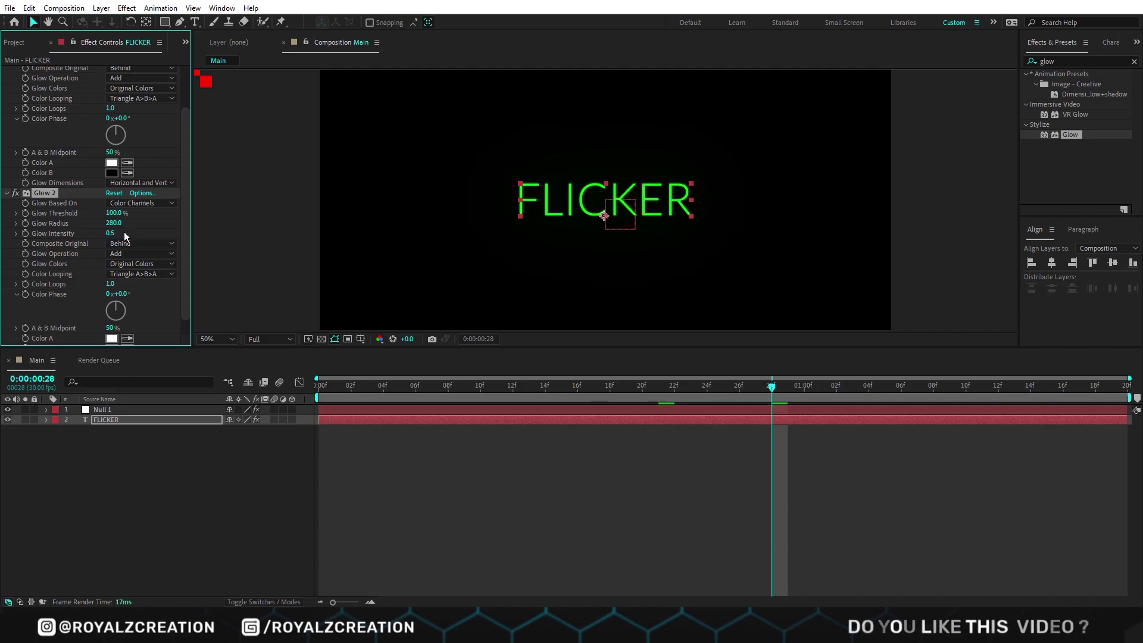
Duplicate as Glow 3 and set its radius to 450
key("ctrl+d")
scroll(124, 232, "down", 4)
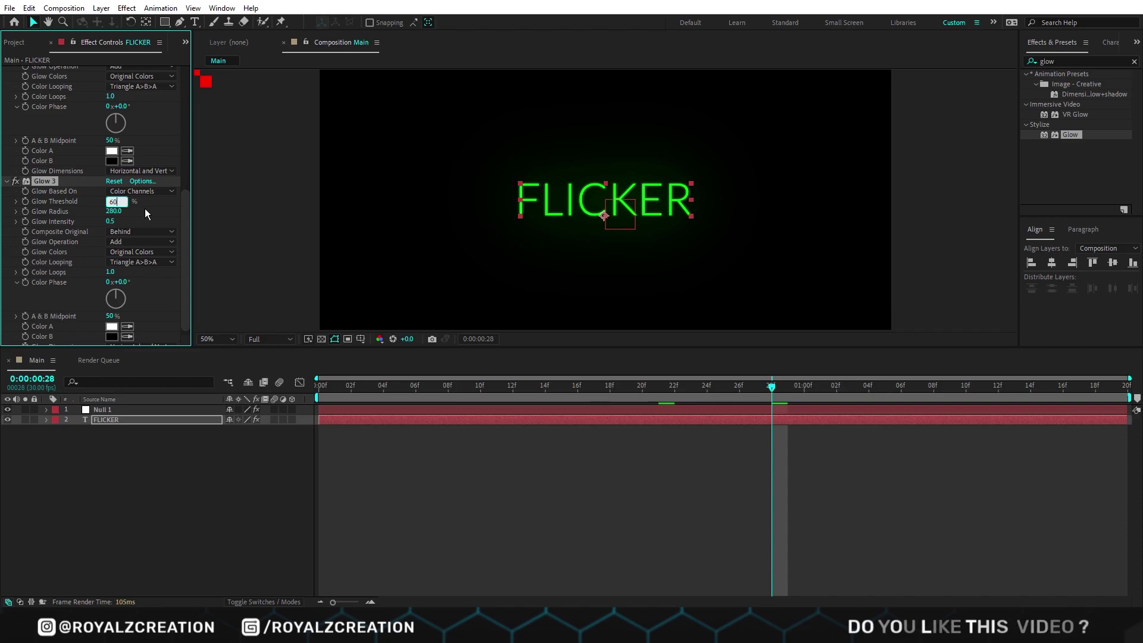
type("60")
left_click(122, 210)
type("450")
key("Tab")
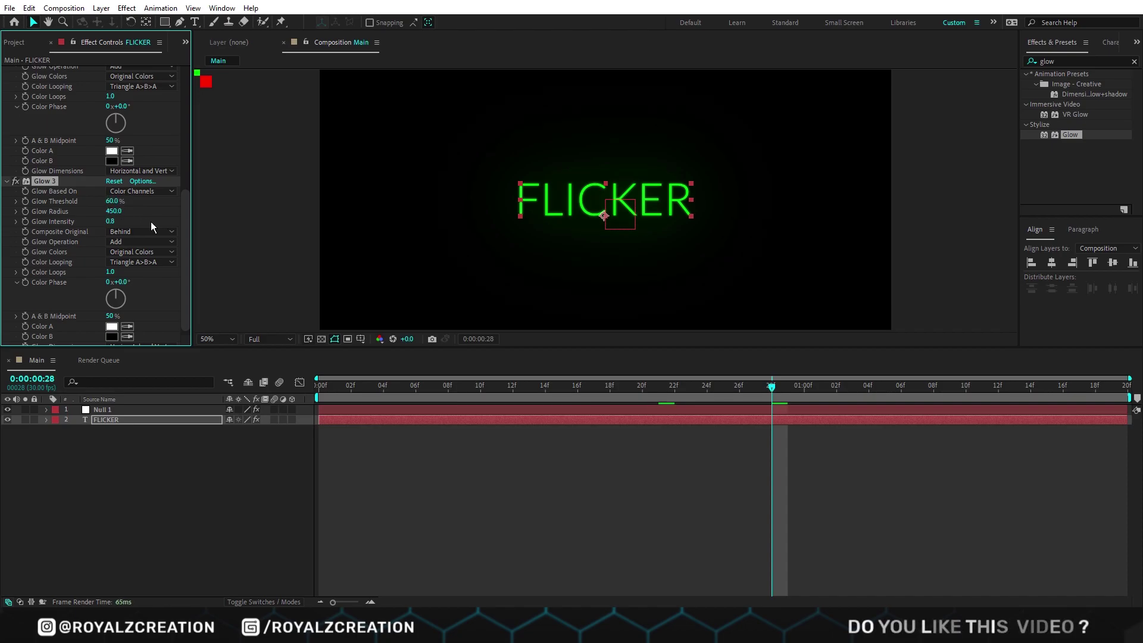
scroll(152, 222, "up", 5)
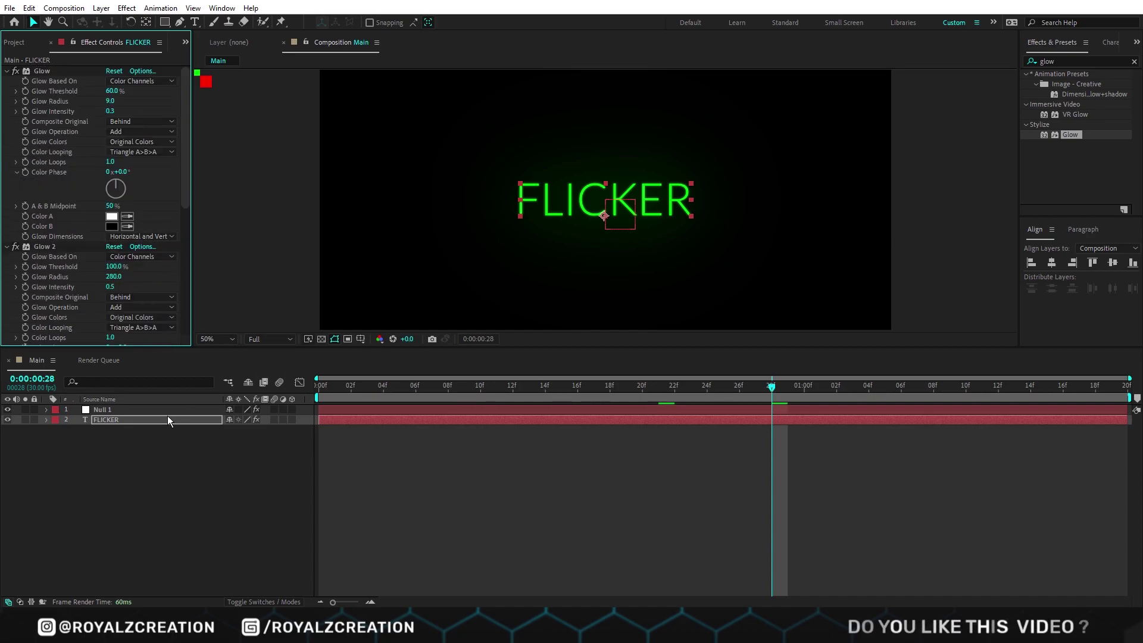
left_click(150, 421)
key("Home")
key("space")
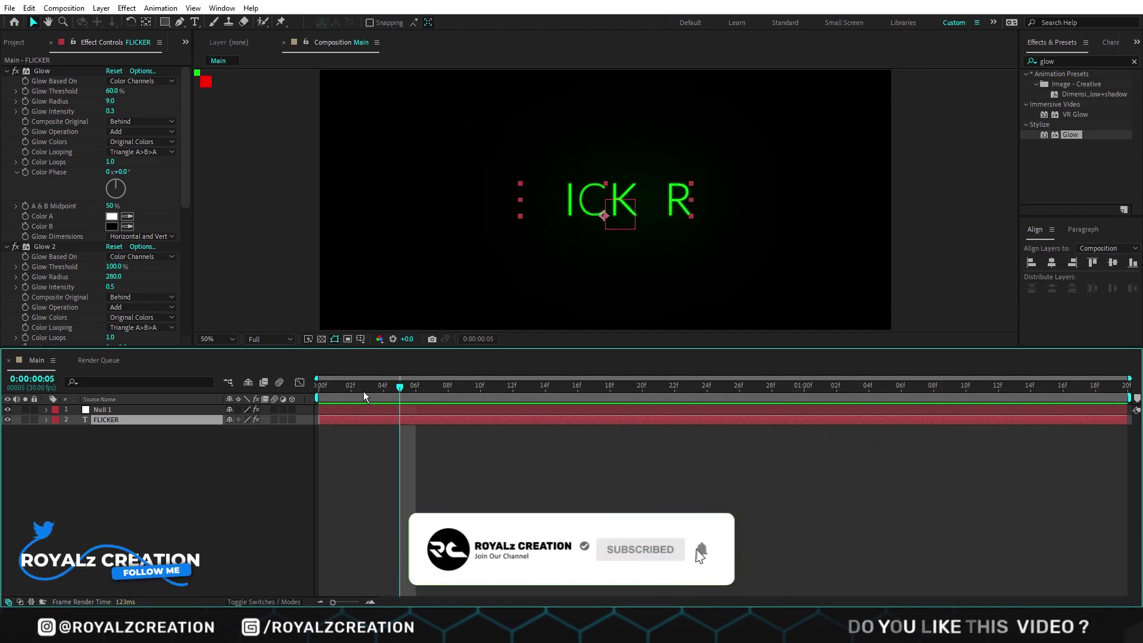
key("space")
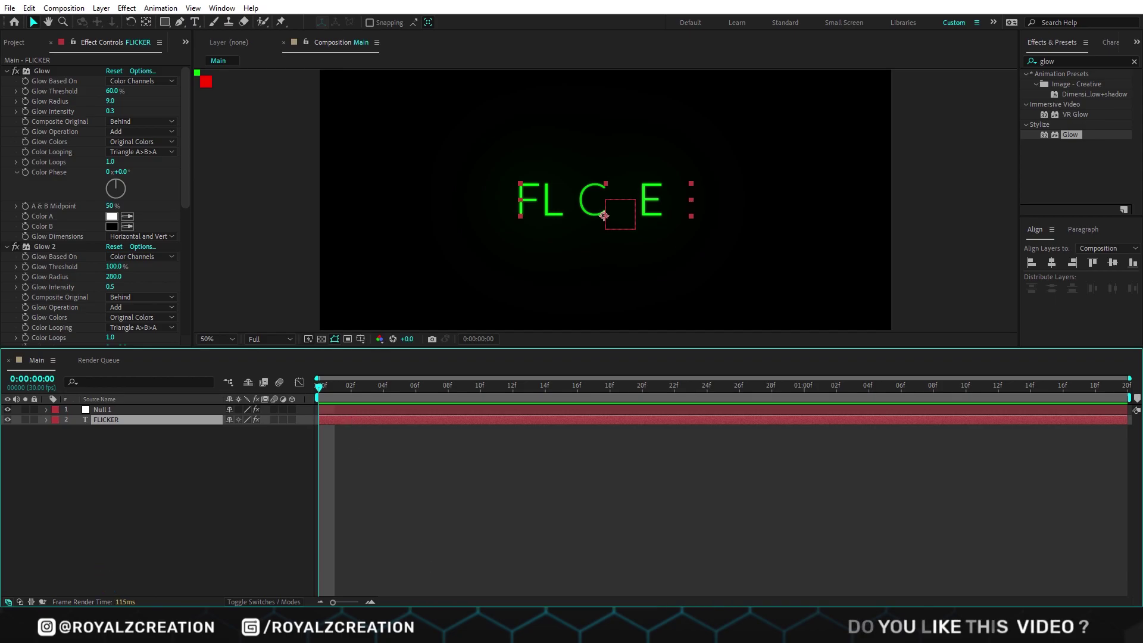
left_click(605, 201)
key("u")
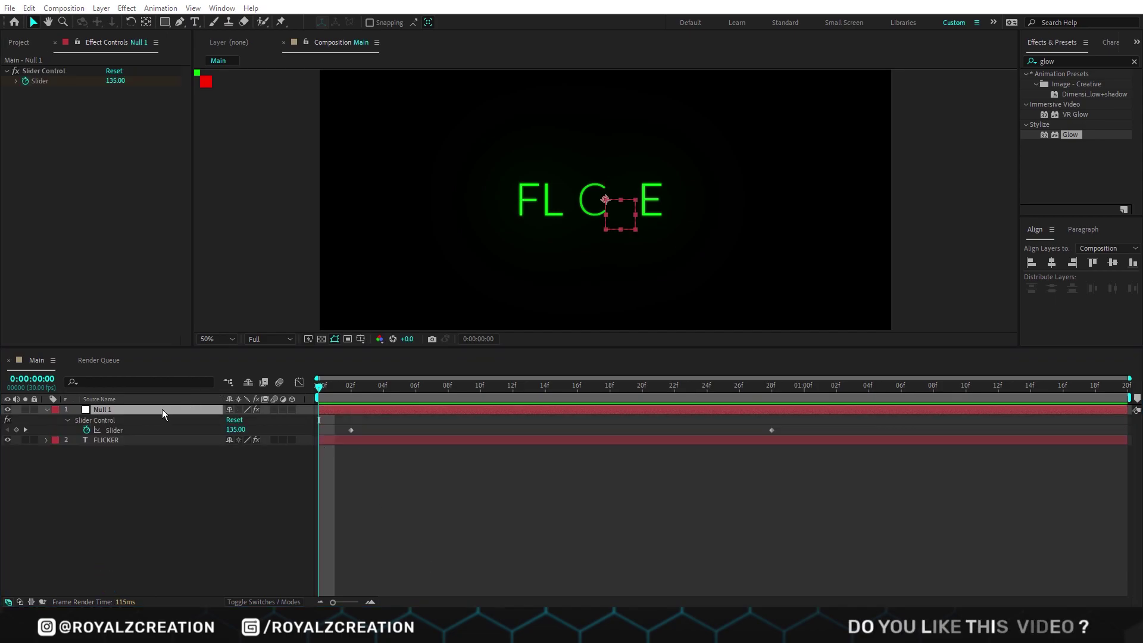
Duplicate FLICKER as FLICKER 2 at the top, trimmed to start at one second
left_click(162, 409)
key("u")
left_click(158, 444)
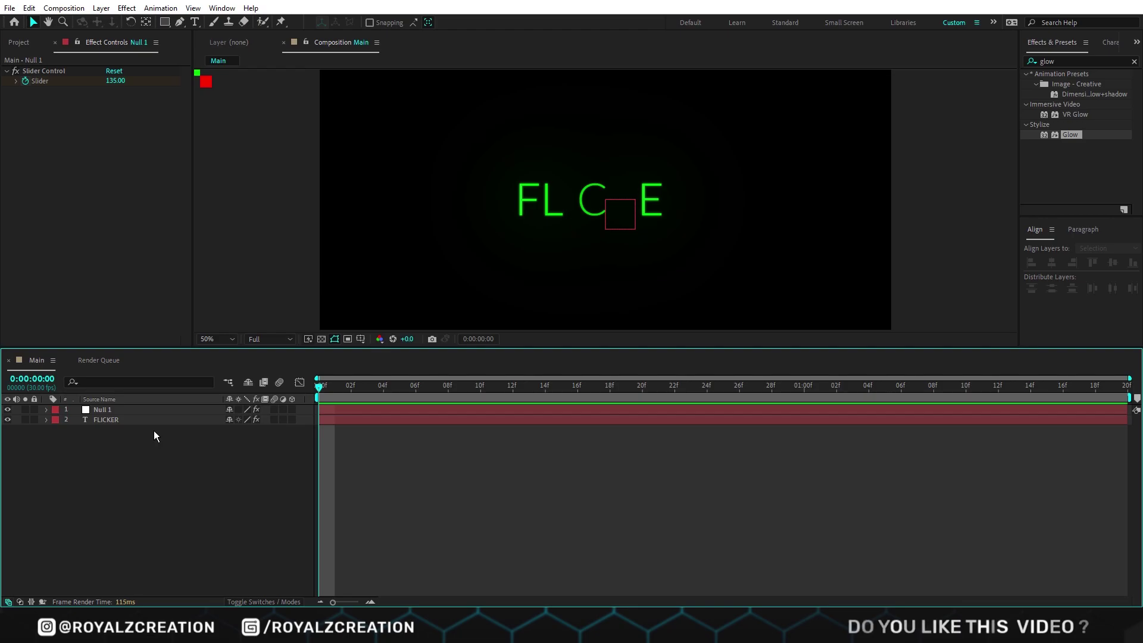
left_click(148, 420)
key("ctrl+d")
left_click_drag(148, 421, 148, 405)
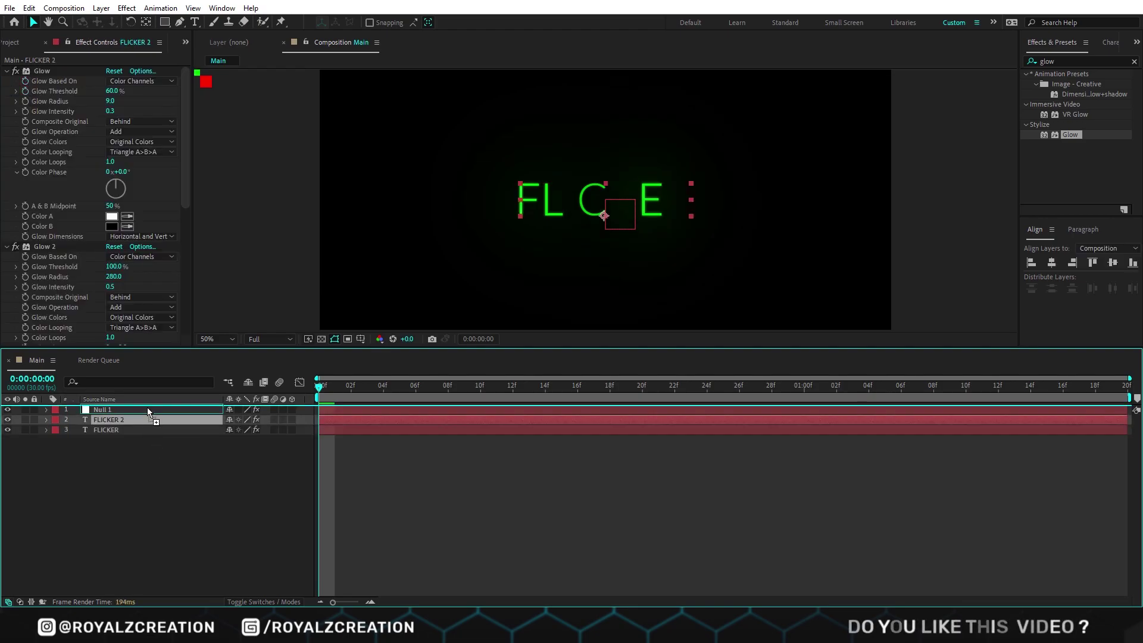
left_click(803, 389)
key("bracketleft")
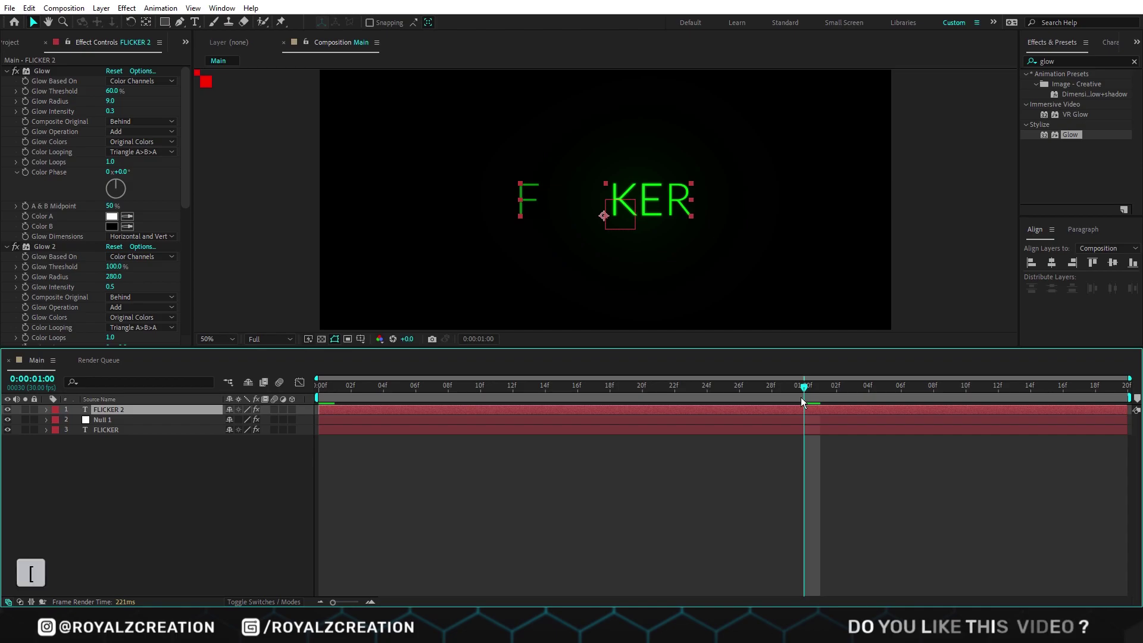
Delete Animator 1 from FLICKER 2 so the word shows whole
left_click(48, 412)
left_click(111, 459)
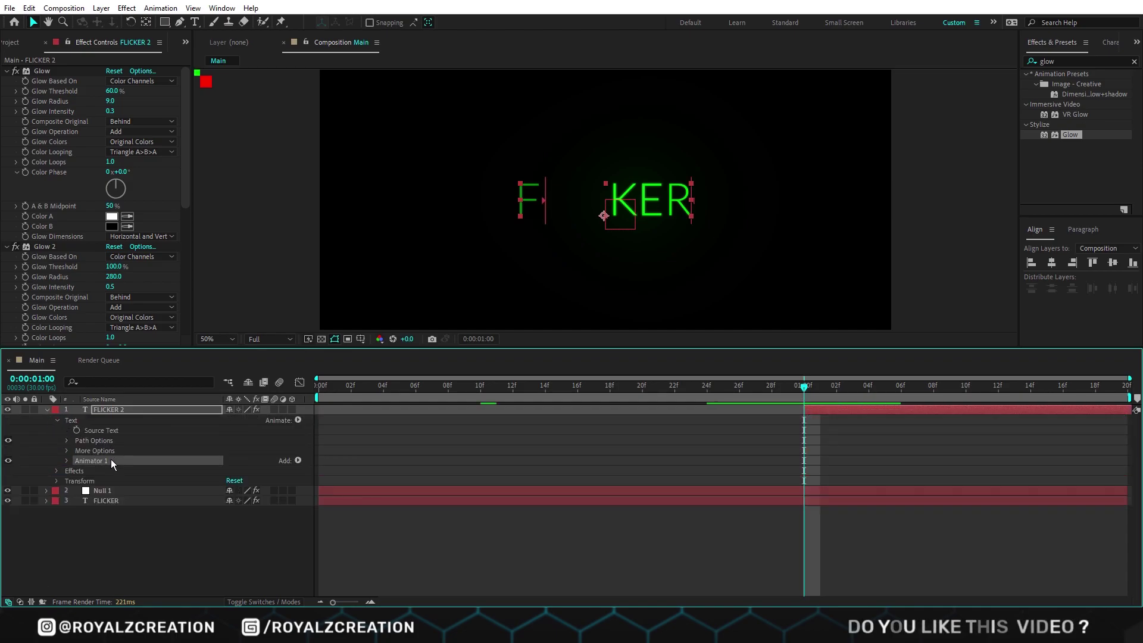
key("Delete")
Keyframe FLICKER 2's opacity from 0% at 1:00 to 100% at 1:10
key("t")
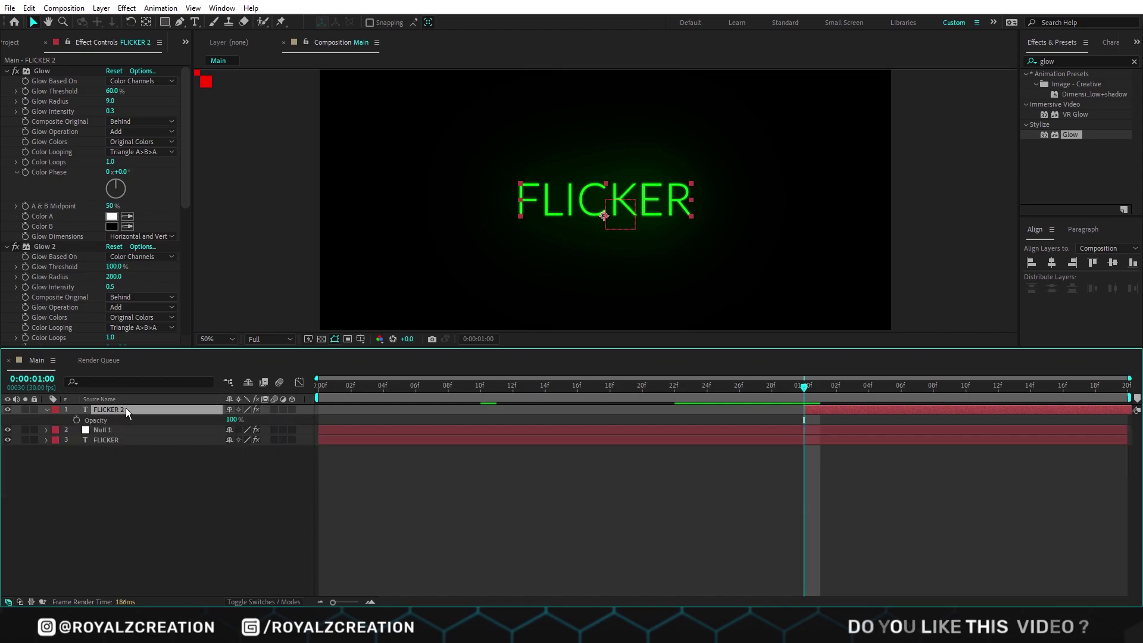
left_click(76, 419)
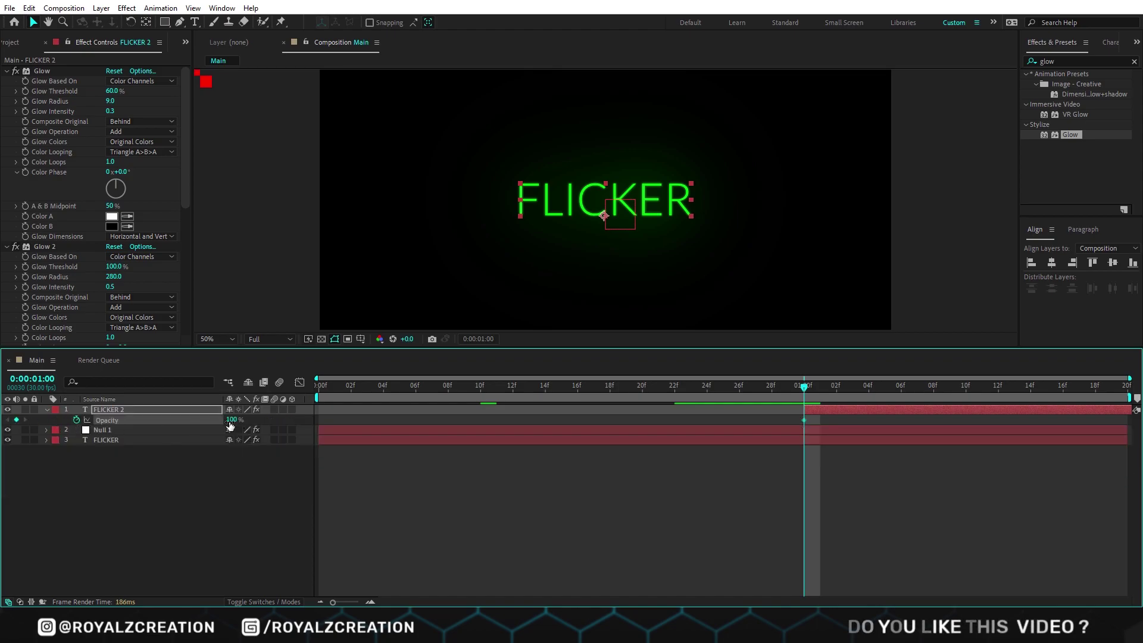
left_click(233, 419)
type("0")
key("Return")
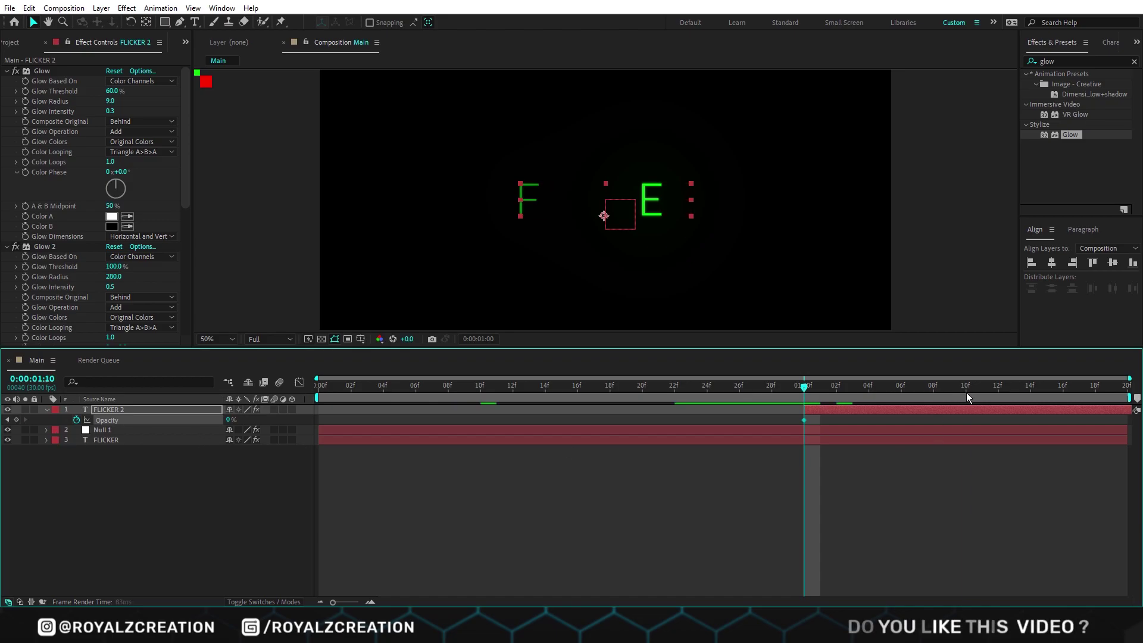
left_click_drag(966, 392, 964, 394)
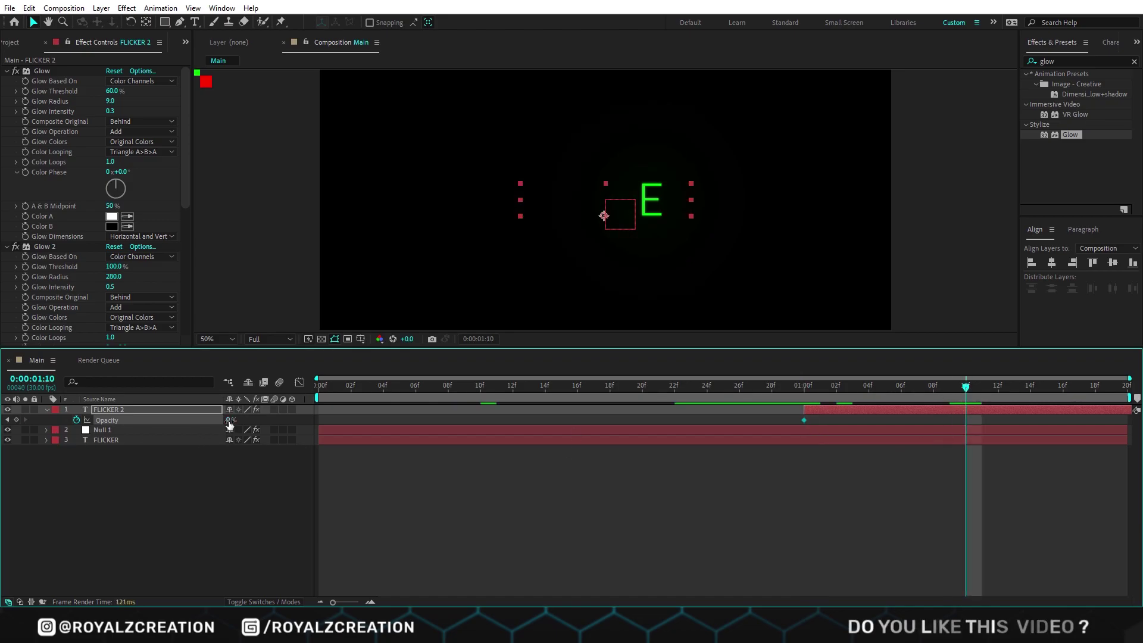
left_click_drag(233, 420, 490, 421)
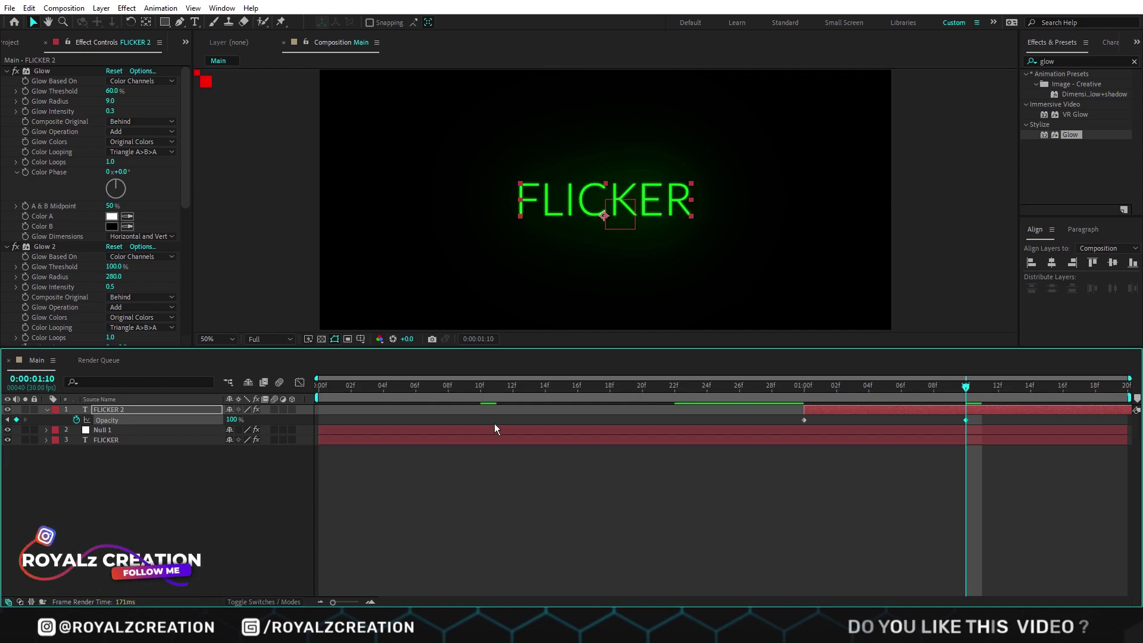
Keyframe FLICKER's opacity at 100% on 1:02 and 0% on 1:10
left_click(138, 441)
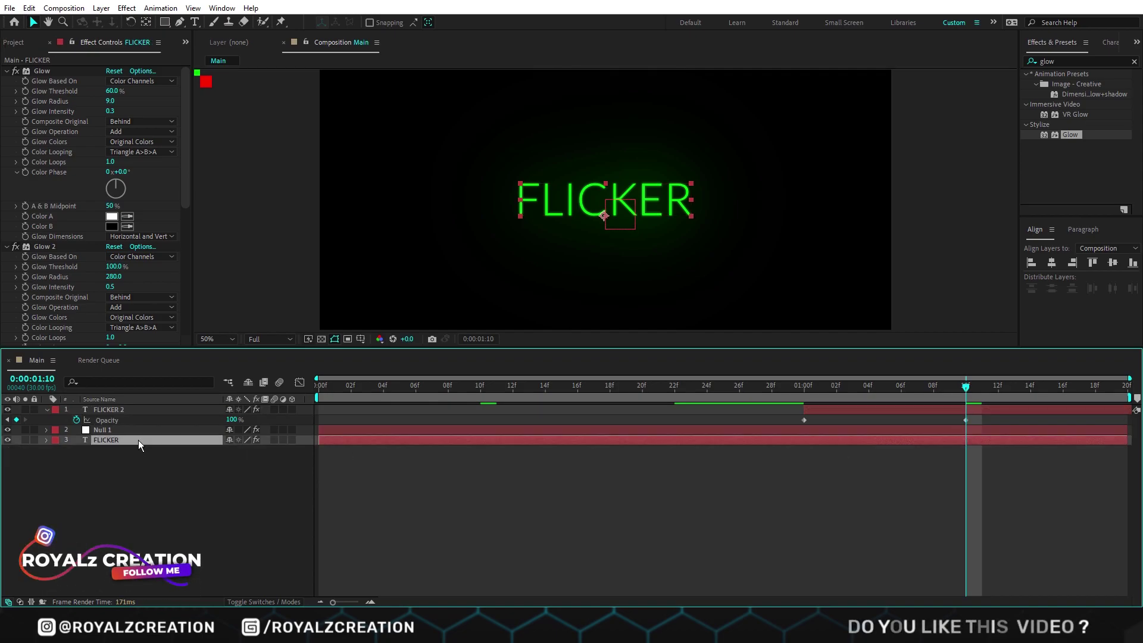
key("t")
left_click(76, 449)
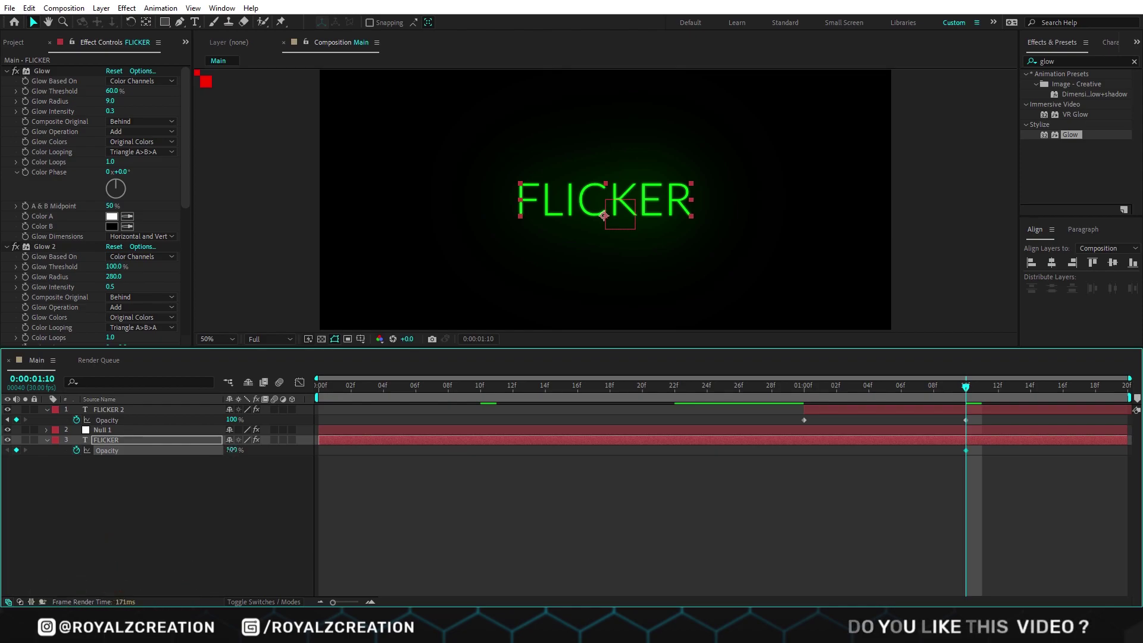
type("0")
key("Return")
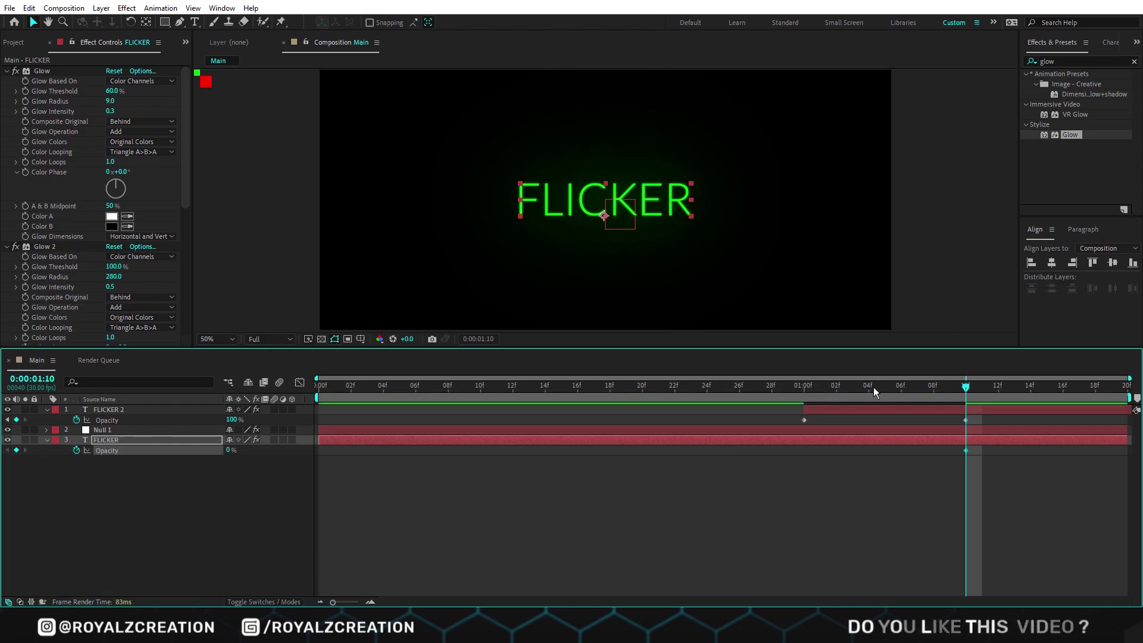
left_click_drag(873, 387, 836, 387)
type("100")
key("Return")
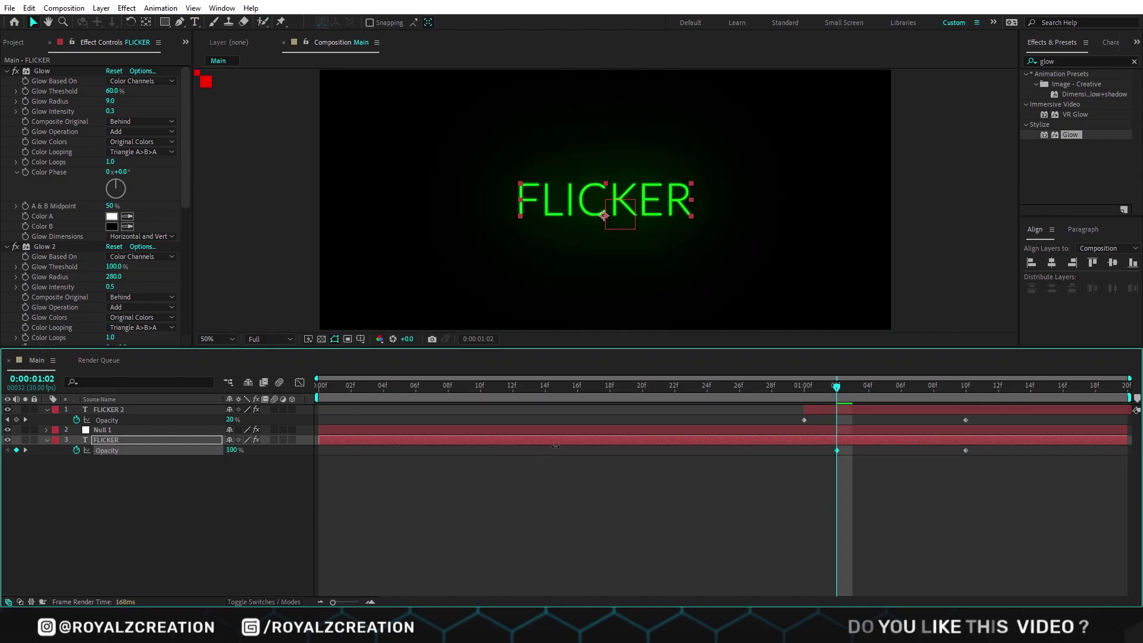
key("space")
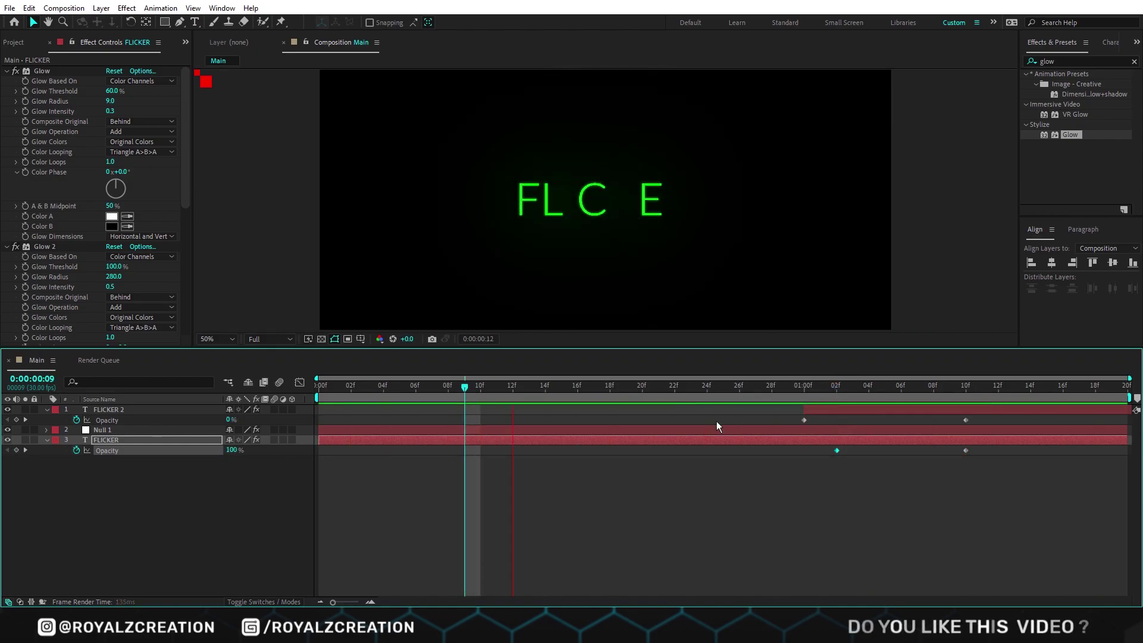
Move Null 1's 28f Slider keyframe to about 23f and preview the animation
left_click(716, 428)
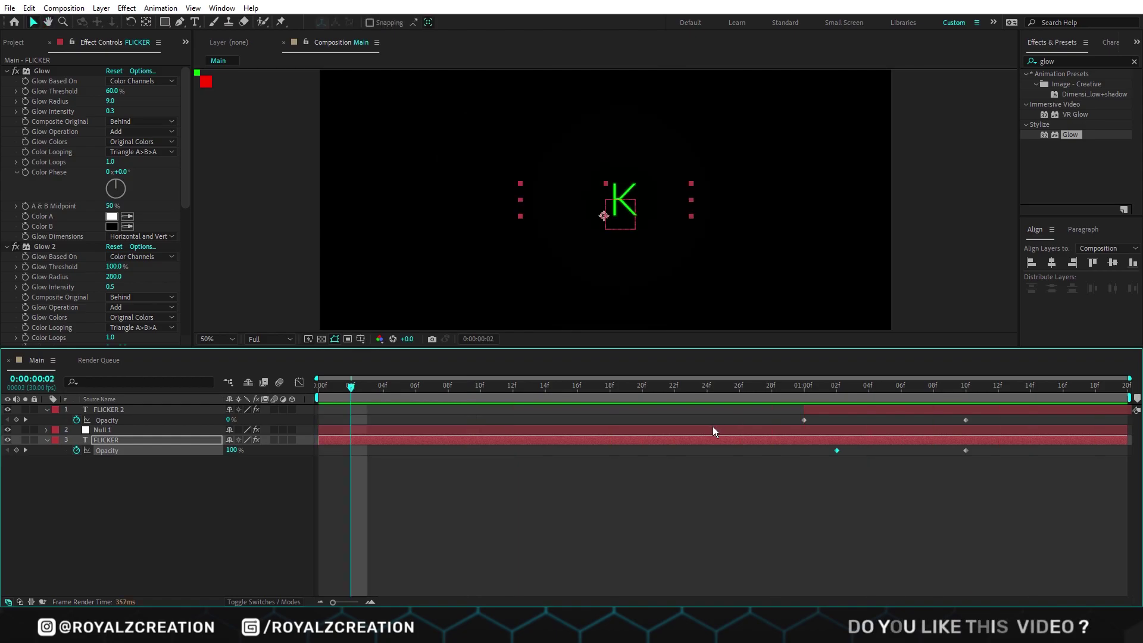
key("u")
left_click(766, 449)
left_click_drag(763, 451, 688, 448)
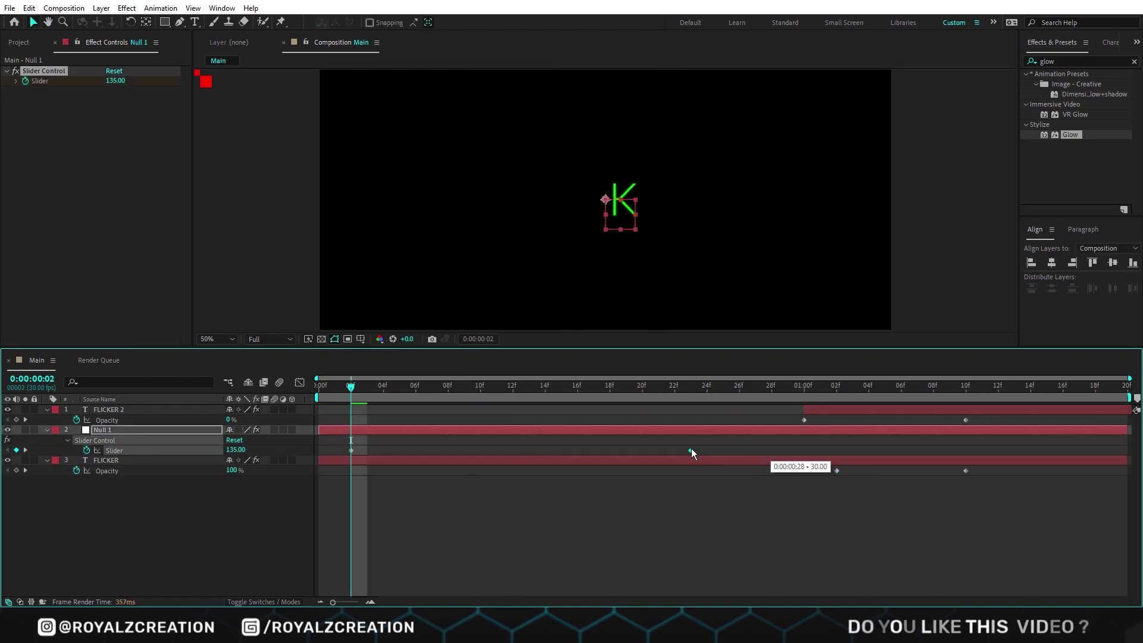
key("space")
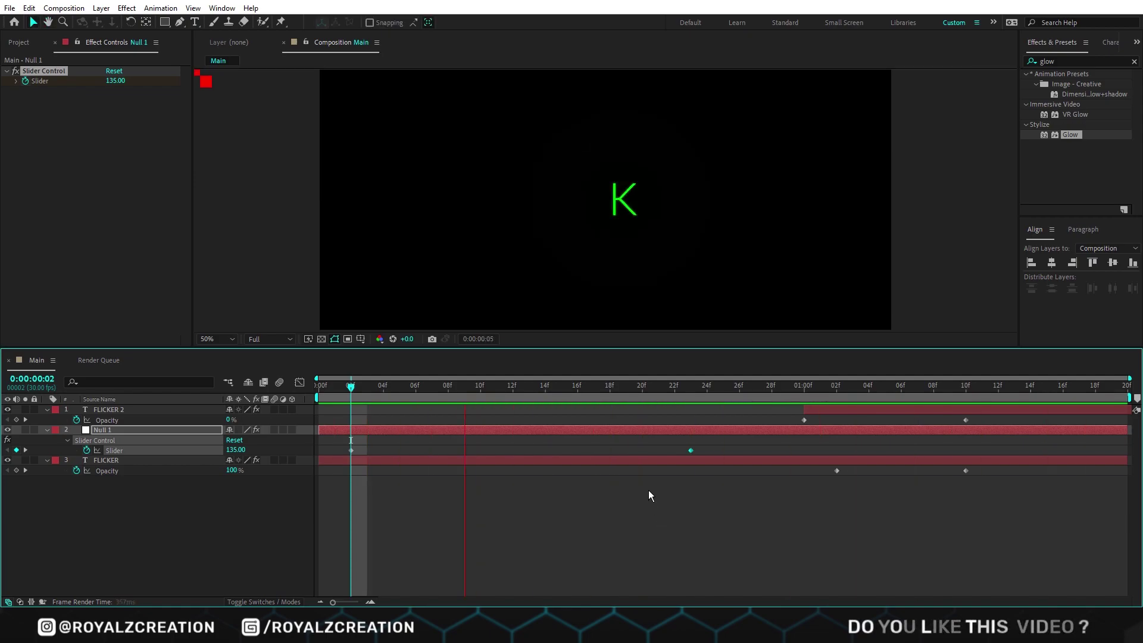
key("u")
key("space")
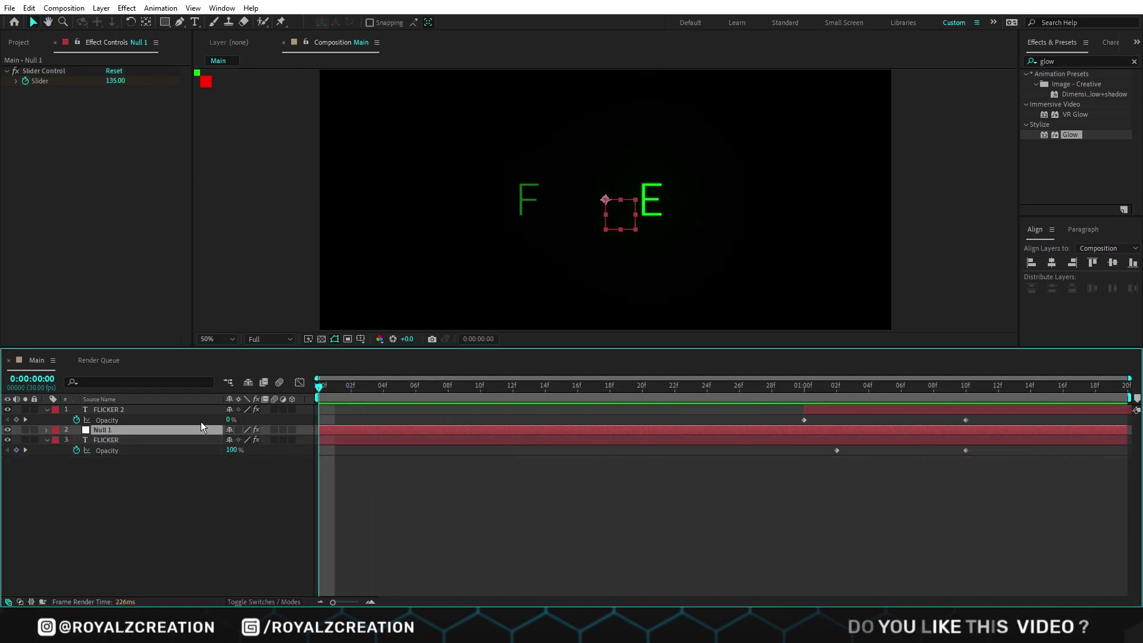
Precompose all three layers into a precomp named Start
left_click(146, 439, "ctrl")
left_click(145, 408, "ctrl")
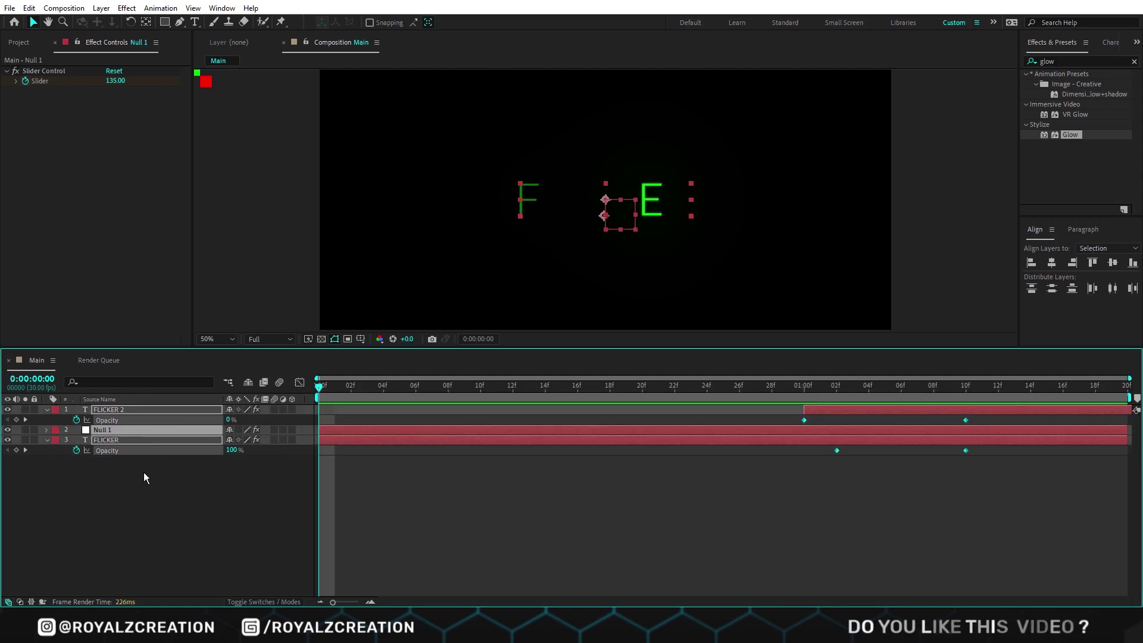
key("ctrl+shift+c")
type("s")
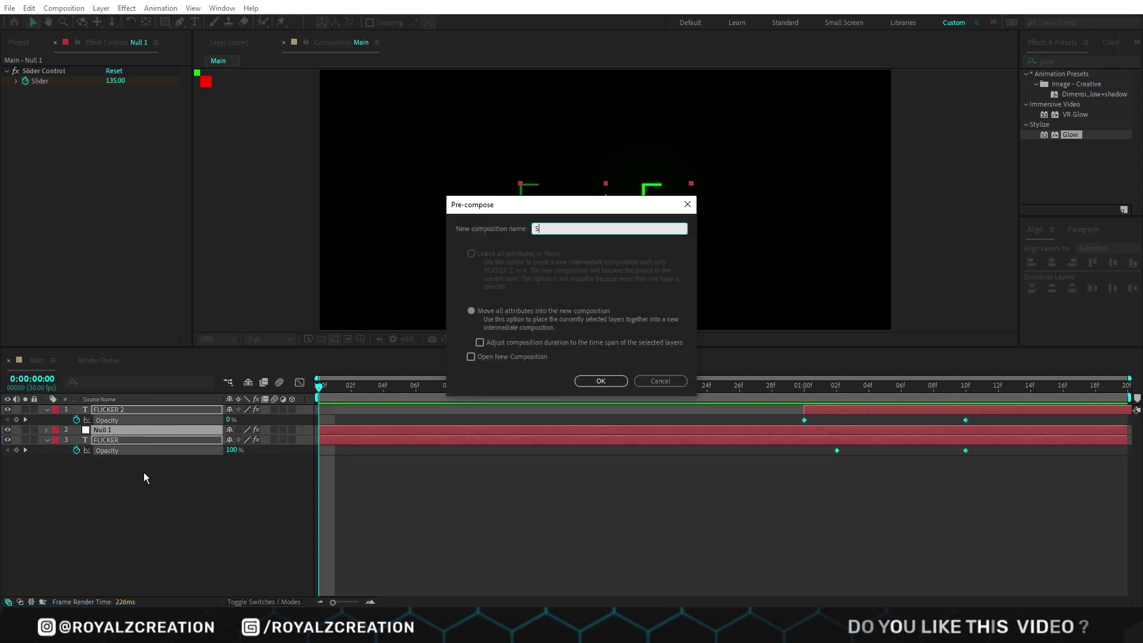
type("rt")
key("Return")
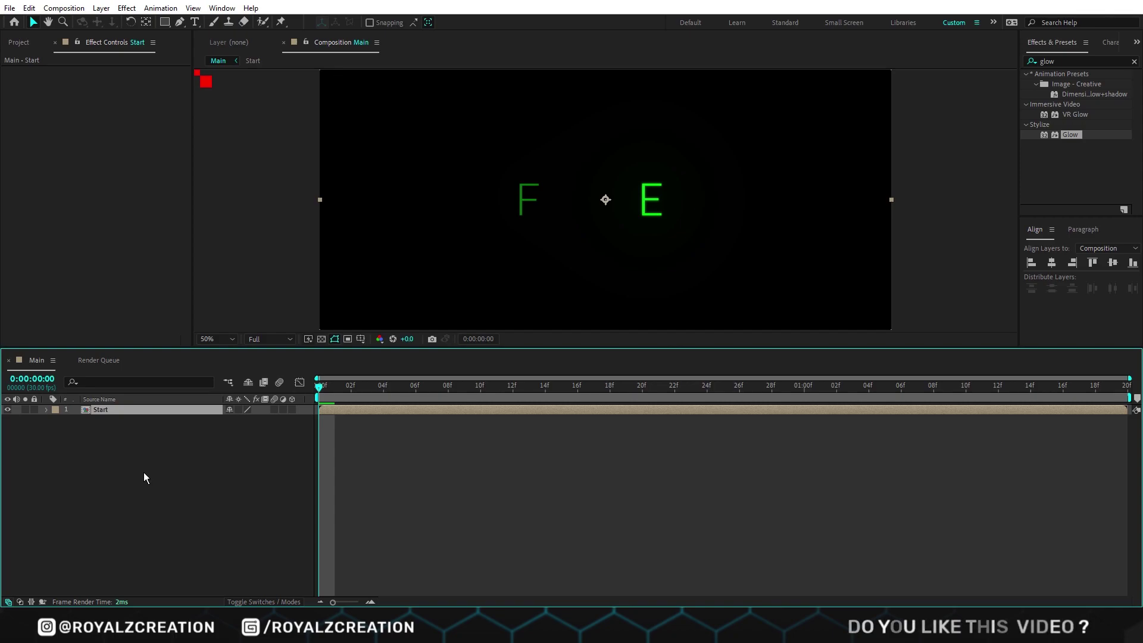
Set the Main composition duration to 0:00:03:20
key("ctrl+k")
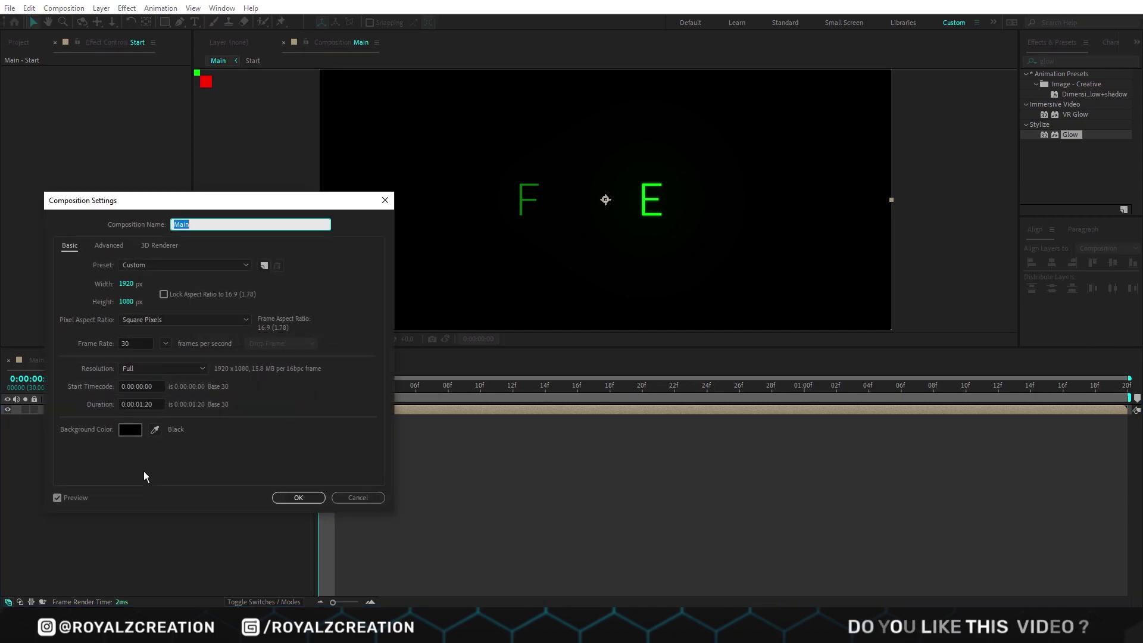
left_click(138, 404)
type("3")
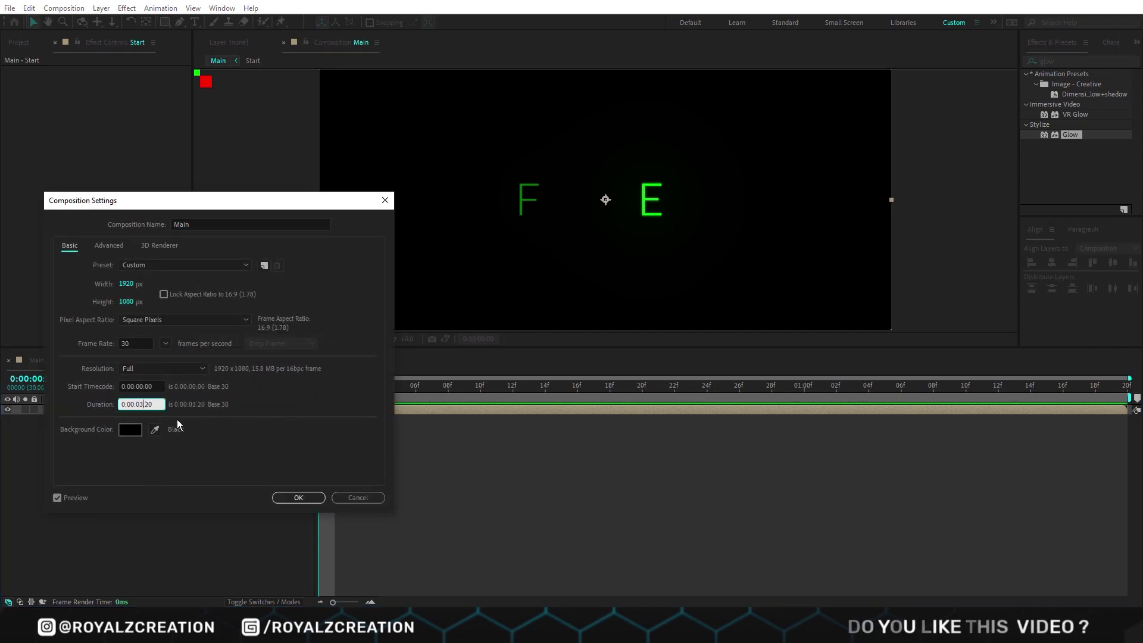
key("Return")
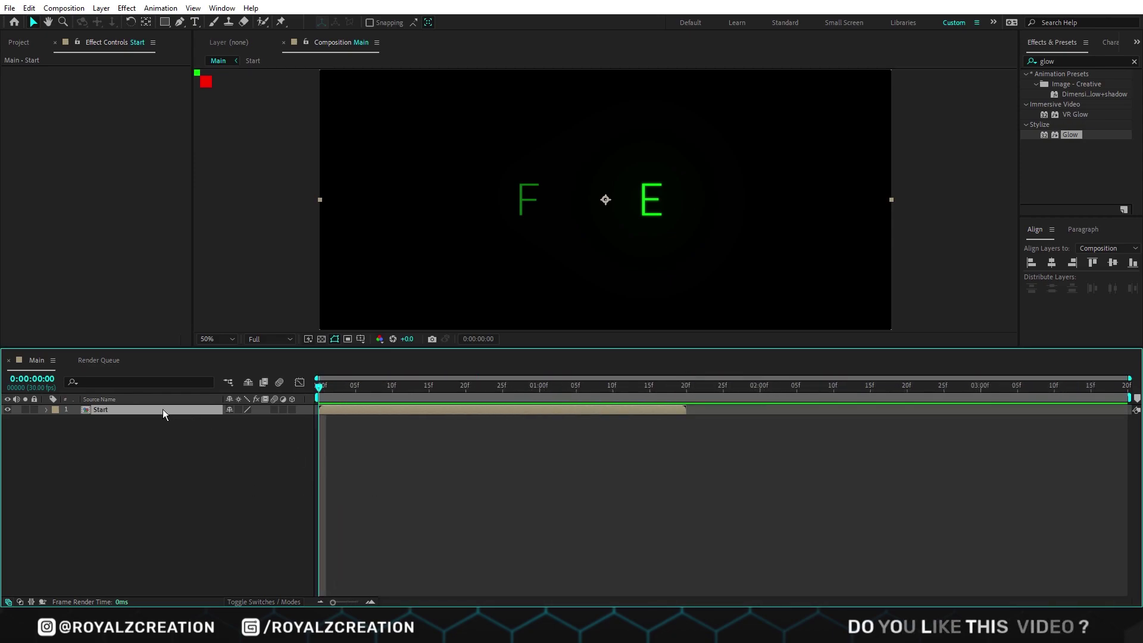
Duplicate Start, time-reverse the top copy, start it at 1:20, and preview
key("ctrl+d")
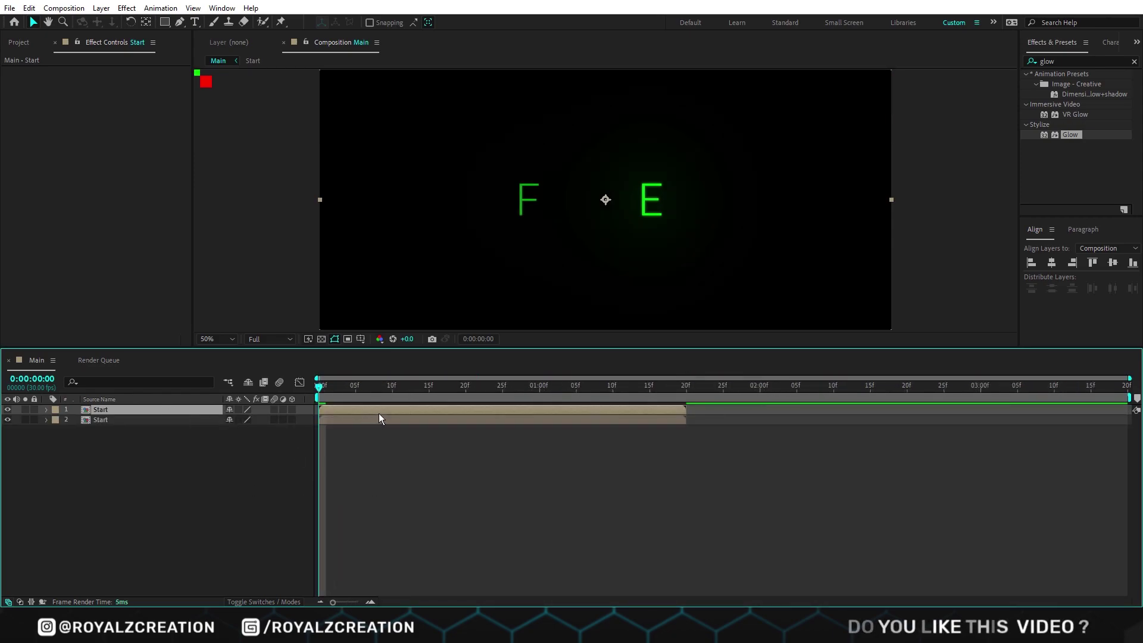
right_click(372, 409)
mouse_move(438, 136)
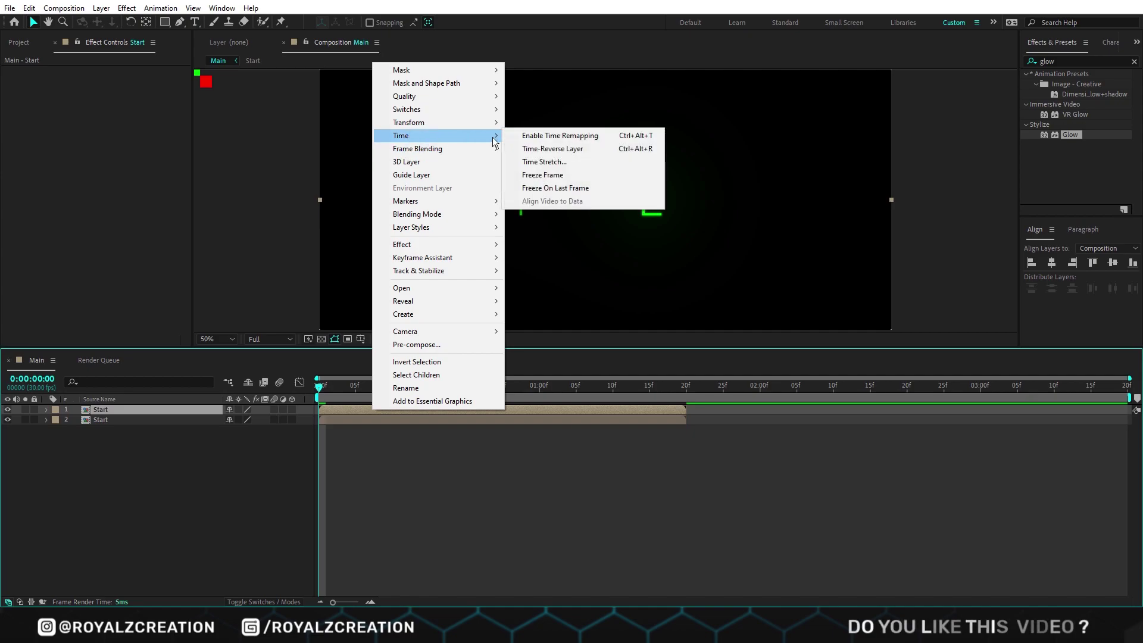
left_click(542, 152)
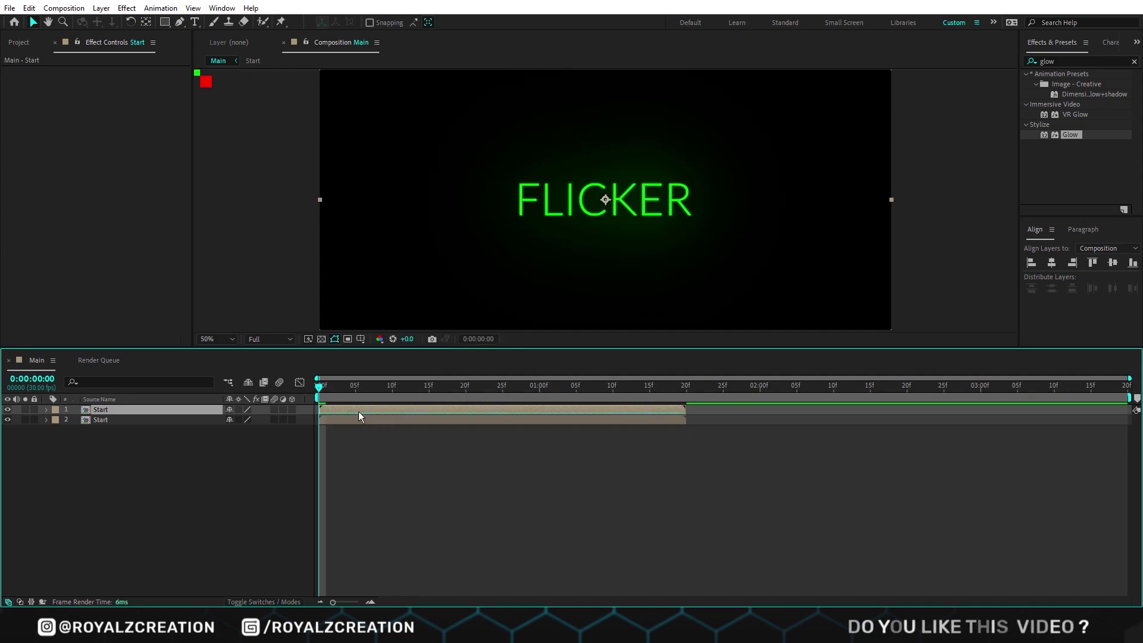
mouse_move(358, 412)
left_mouse_down()
mouse_move(725, 404)
mouse_move(218, 392)
left_mouse_up()
left_click(686, 391)
left_click(363, 476)
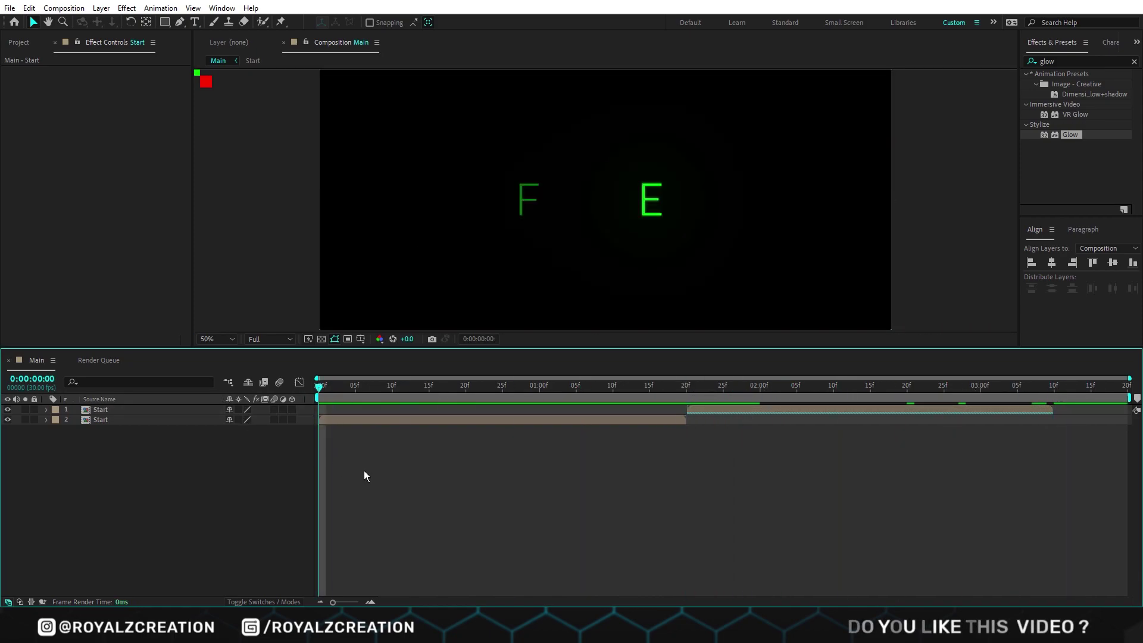
key("space")
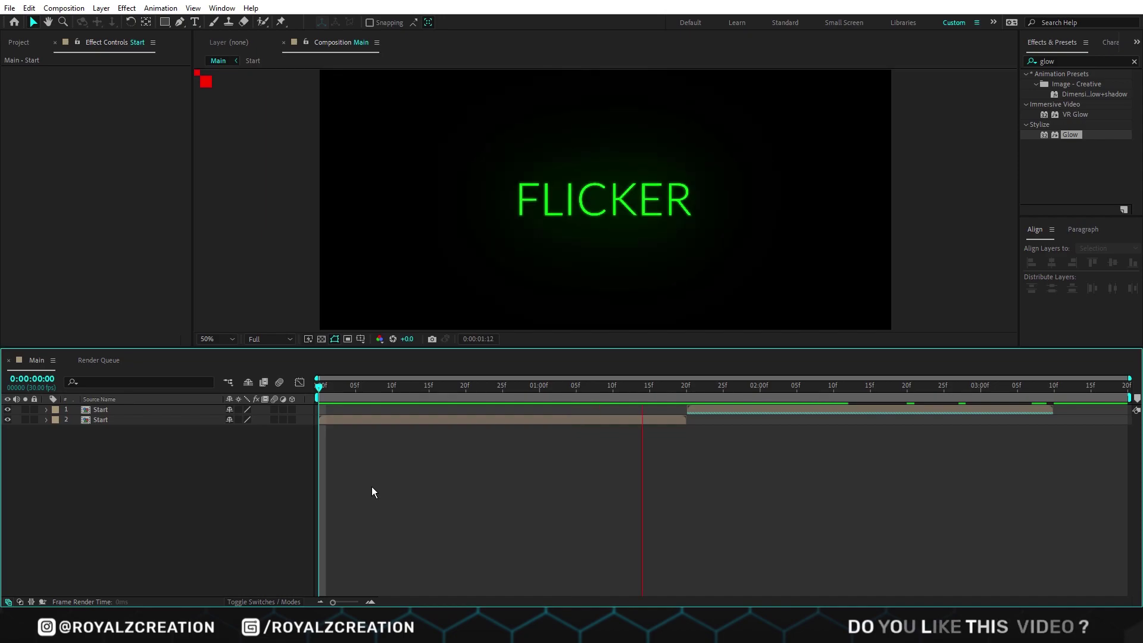